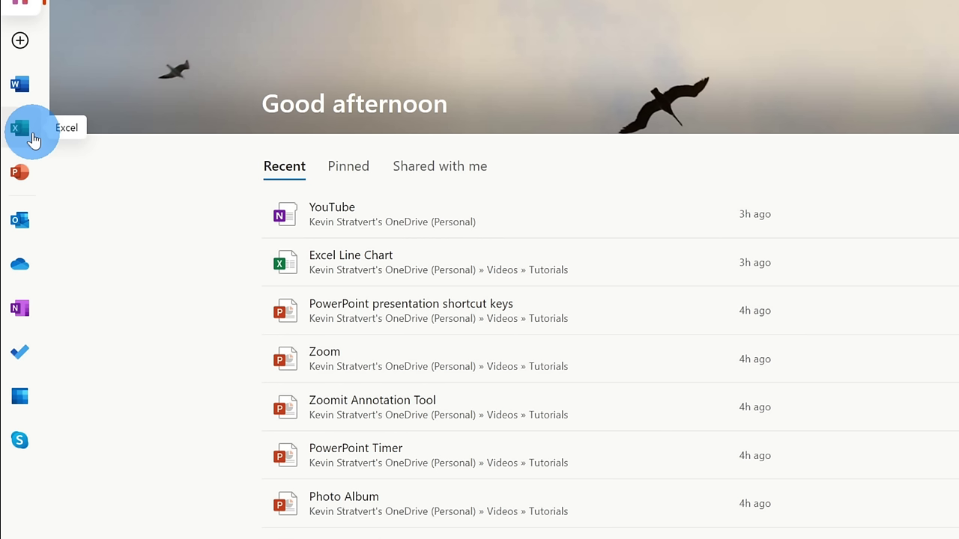
Step: Open Excel and paste the customer billing data into the blank workbook starting at cell A1
{"action": "left_click", "coordinate": [33, 139]}
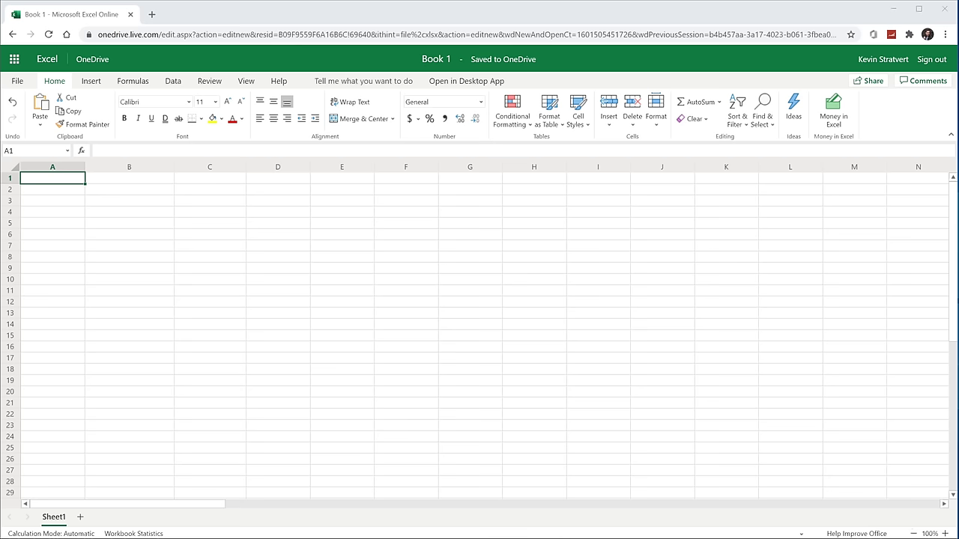
{"action": "left_click", "coordinate": [52, 176]}
{"action": "key", "text": "ctrl+v"}
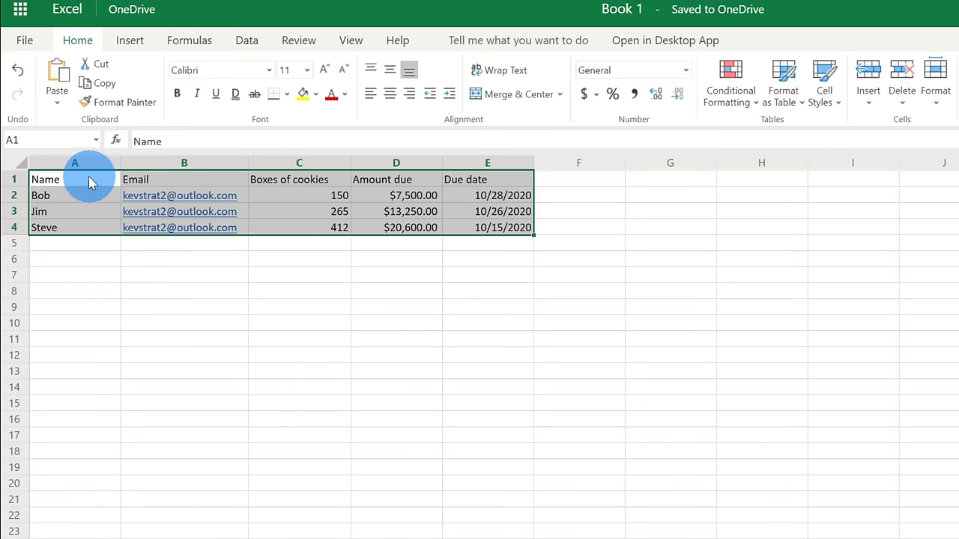
{"action": "left_click_drag", "start_coordinate": [82, 179], "coordinate": [86, 228]}
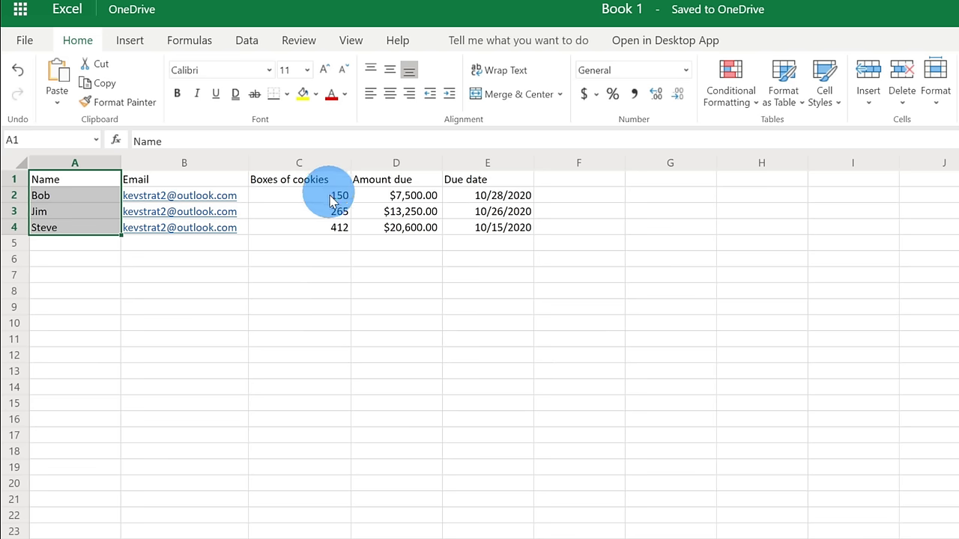
{"action": "left_click_drag", "start_coordinate": [405, 193], "coordinate": [432, 230]}
{"action": "left_click_drag", "start_coordinate": [464, 197], "coordinate": [476, 235]}
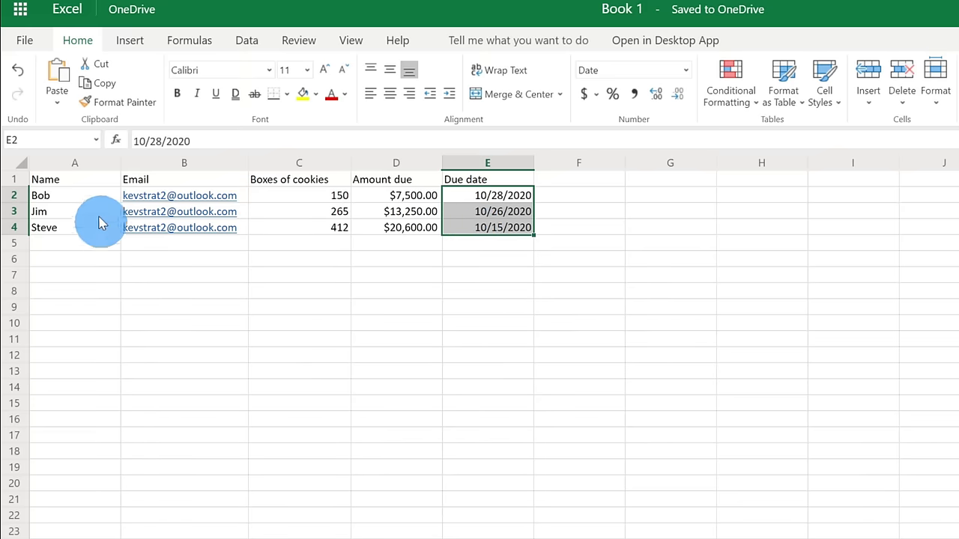
{"action": "left_click", "coordinate": [421, 196]}
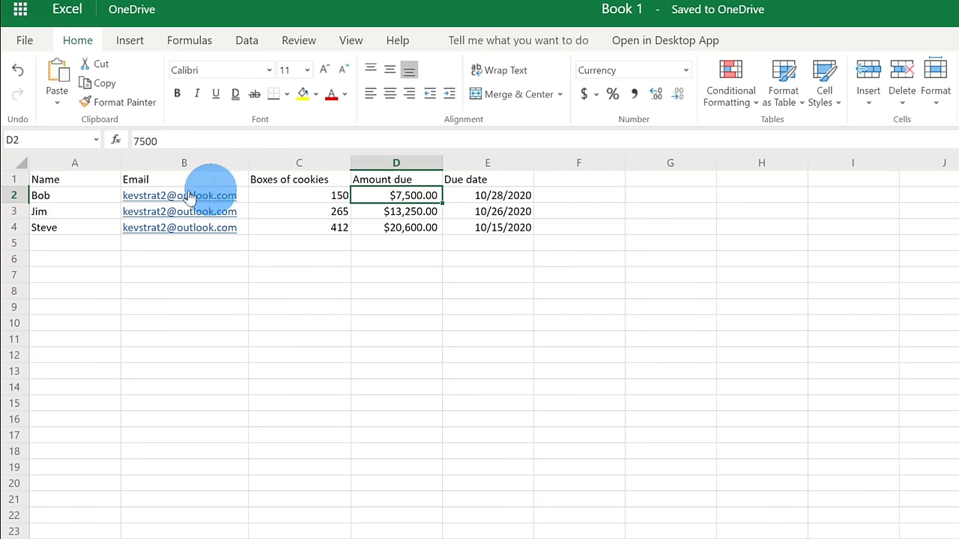
{"action": "left_click_drag", "start_coordinate": [75, 197], "coordinate": [515, 233]}
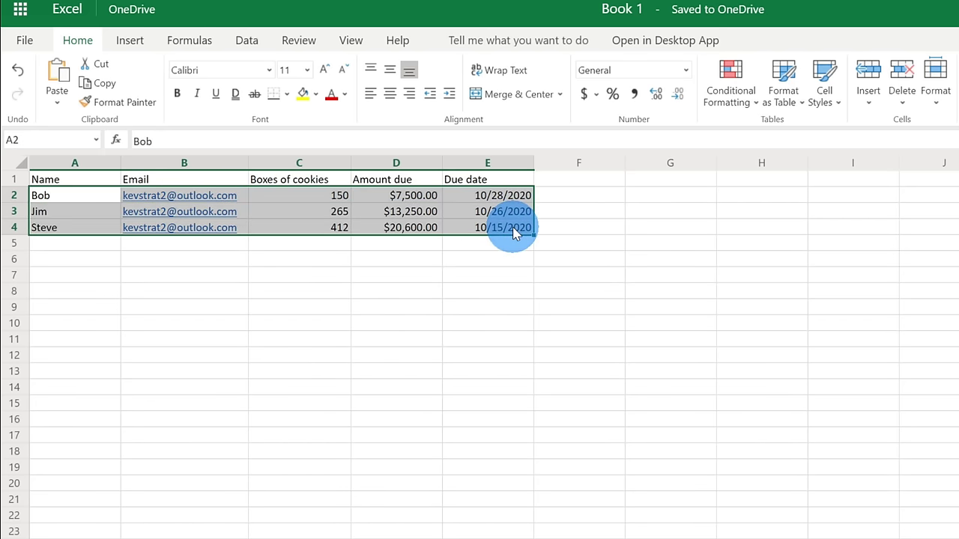
{"action": "left_click", "coordinate": [515, 233]}
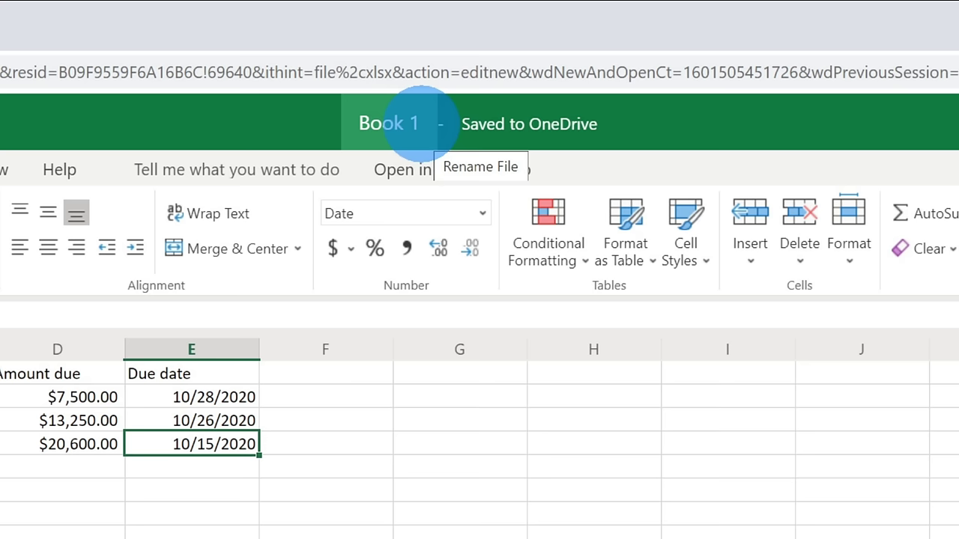
Step: Rename the workbook as KCC Billing
{"action": "left_click", "coordinate": [421, 124]}
{"action": "type", "text": "KCC Billing"}
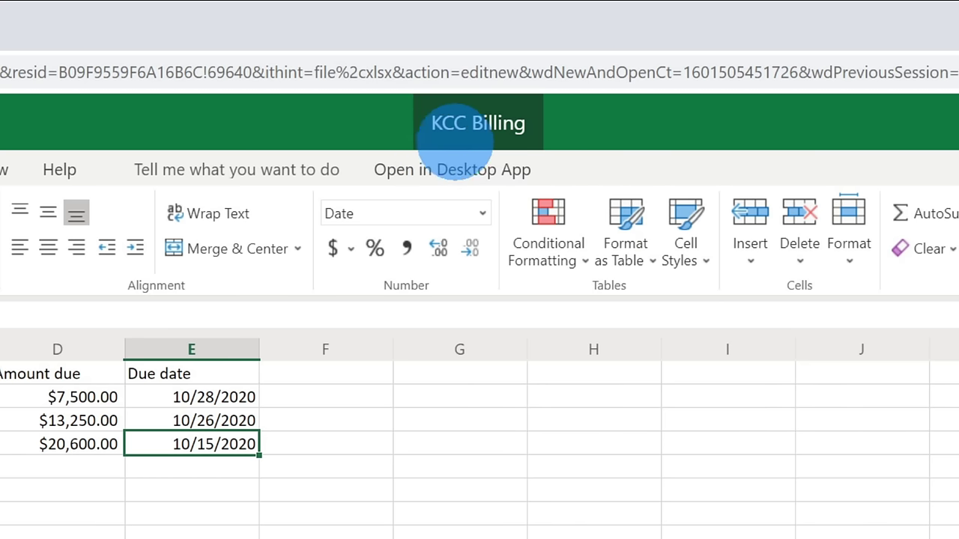
{"action": "left_click", "coordinate": [328, 530]}
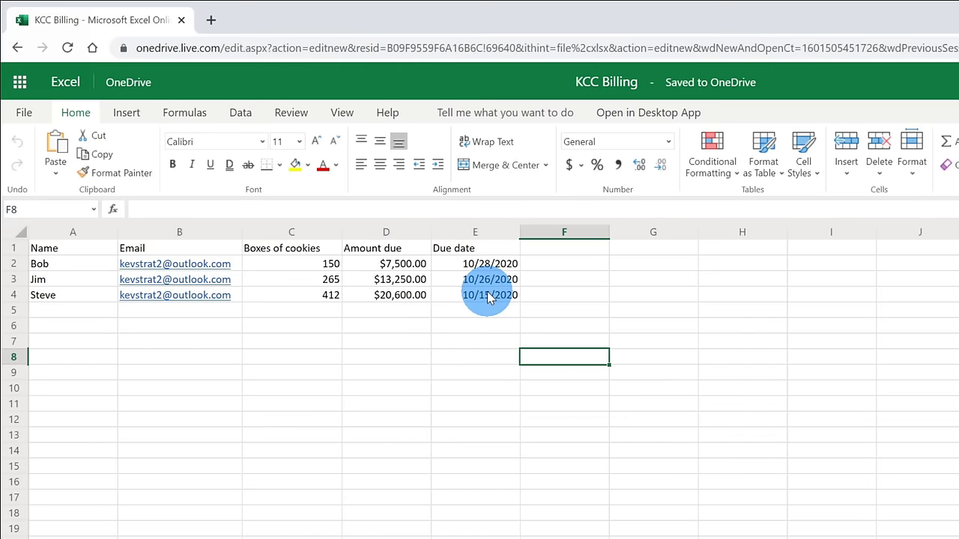
Step: Format the range A1:E4 as a table in a light style, treating the first row as headers
{"action": "left_click_drag", "start_coordinate": [488, 297], "coordinate": [38, 248]}
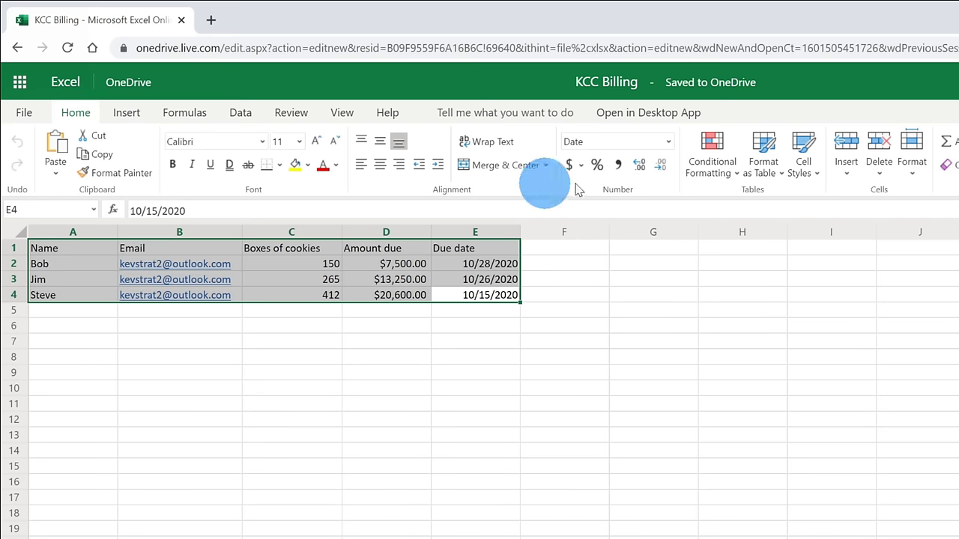
{"action": "left_click", "coordinate": [776, 174]}
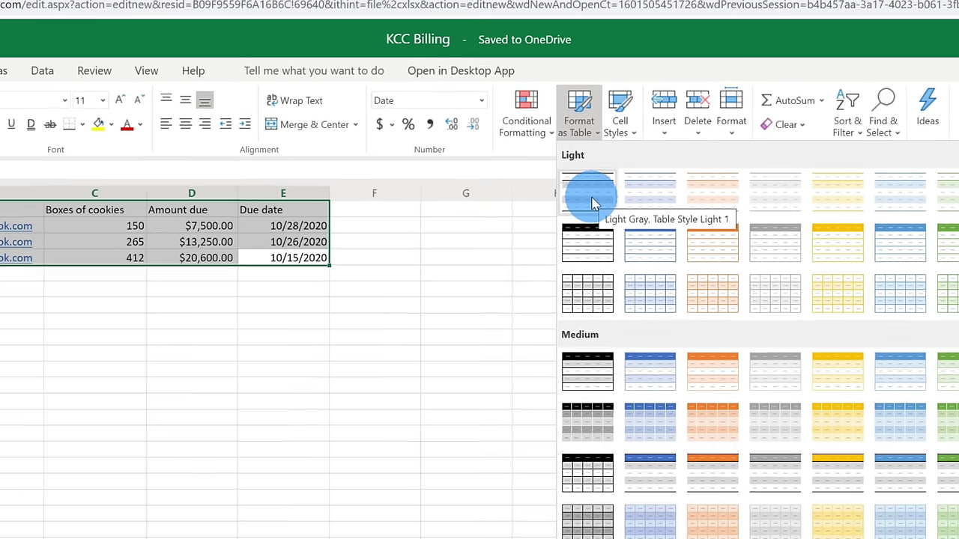
{"action": "left_click", "coordinate": [589, 238]}
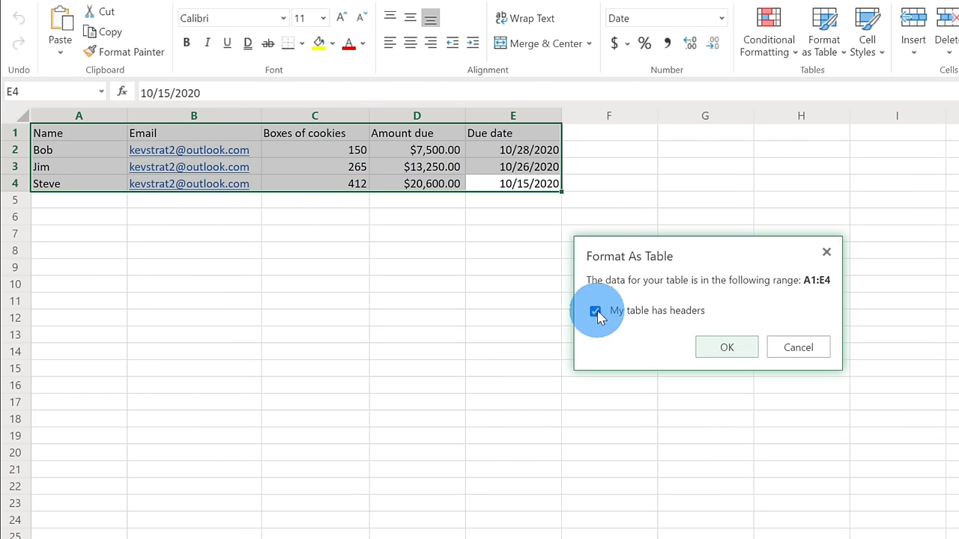
{"action": "left_click", "coordinate": [723, 348]}
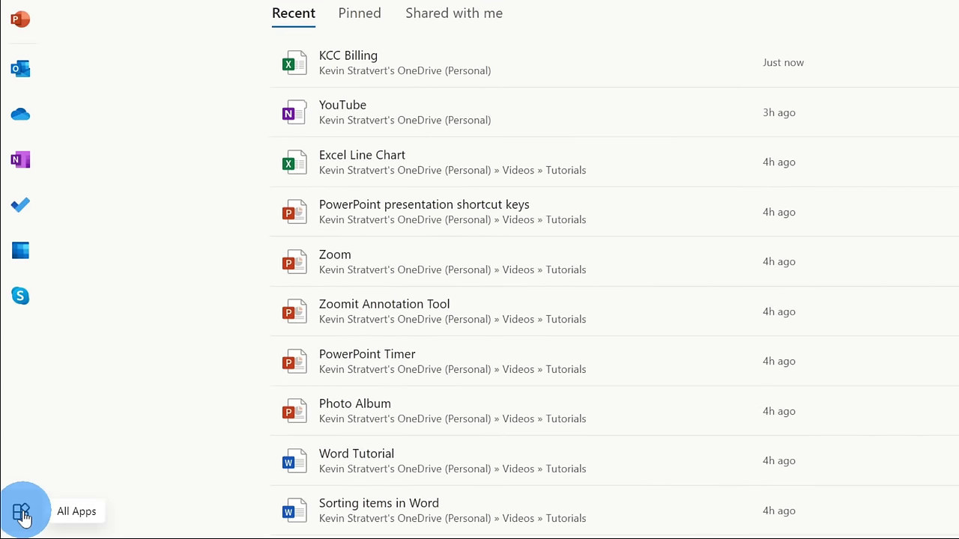
Step: Switch to Power Automate from the full list of Office apps and go to the flow creation page
{"action": "left_click", "coordinate": [22, 514]}
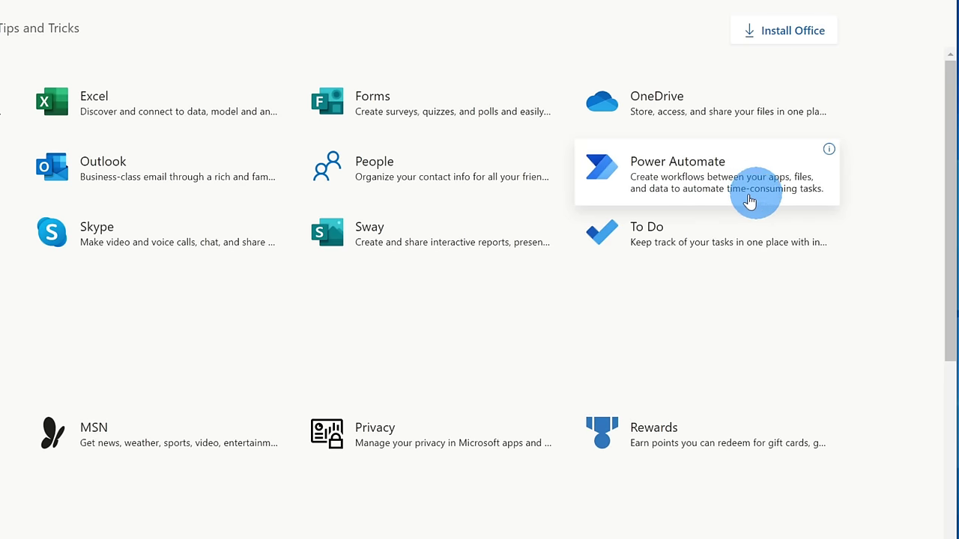
{"action": "left_click", "coordinate": [757, 193]}
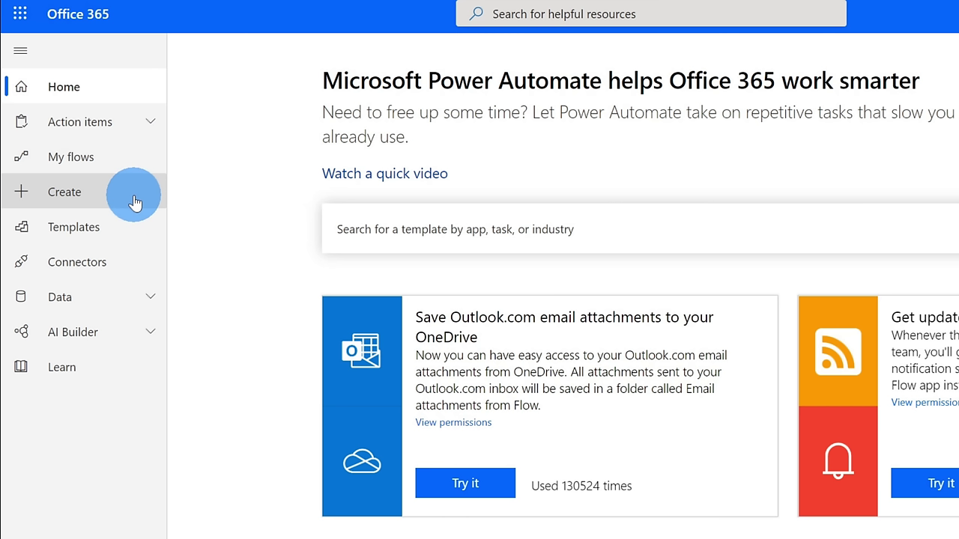
{"action": "left_click", "coordinate": [135, 203]}
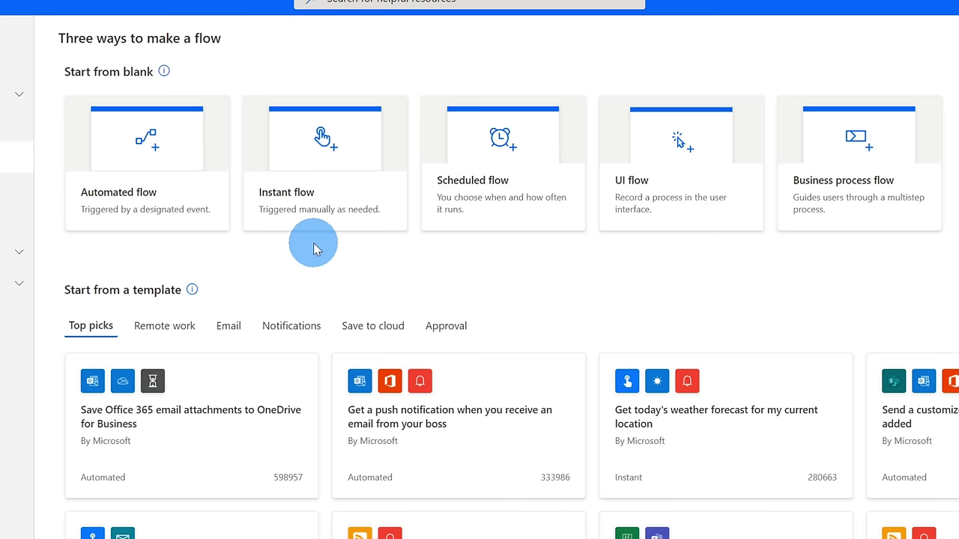
Step: Create an instant flow named KCC Billing Mail Merge that is triggered manually
{"action": "left_click", "coordinate": [340, 188]}
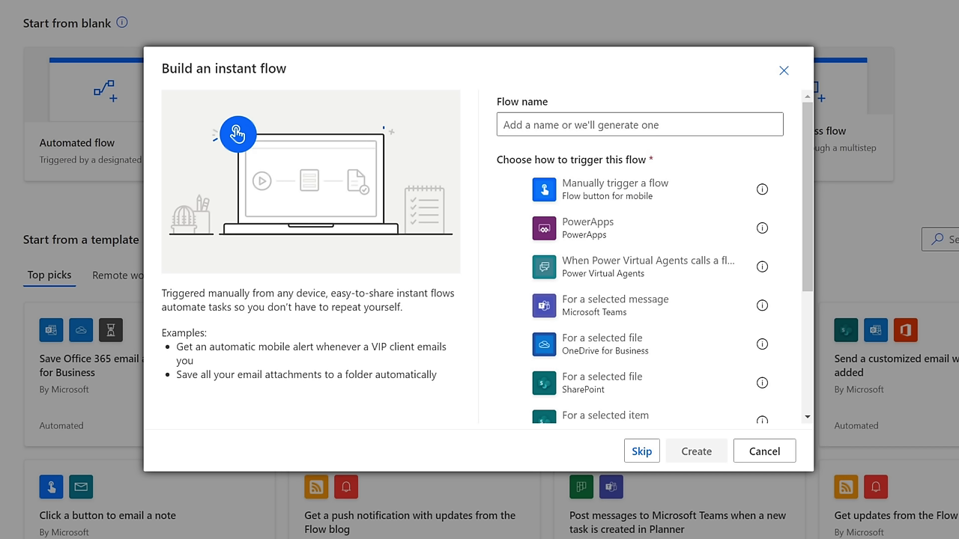
{"action": "left_click", "coordinate": [606, 127]}
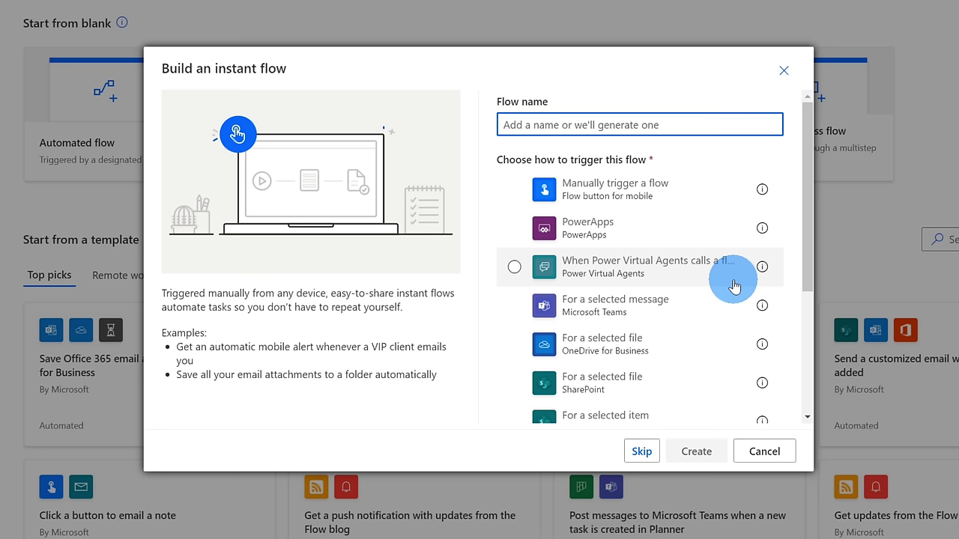
{"action": "type", "text": "KCC Billing Mail Merge"}
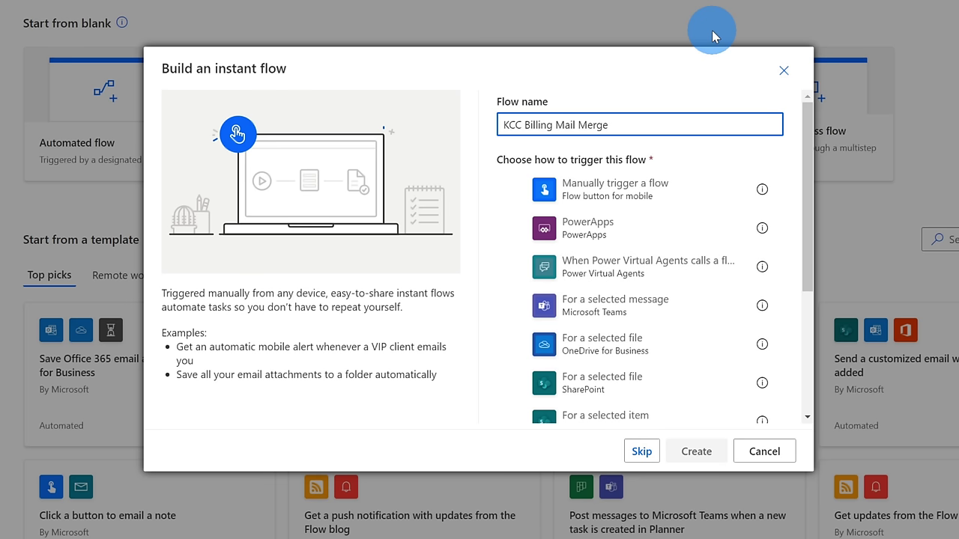
{"action": "left_click", "coordinate": [691, 193]}
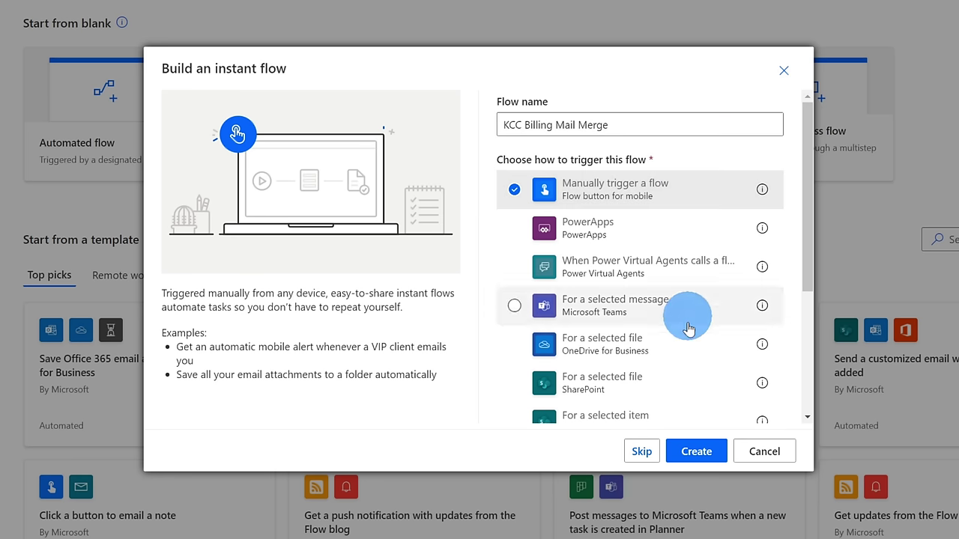
{"action": "left_click", "coordinate": [696, 453]}
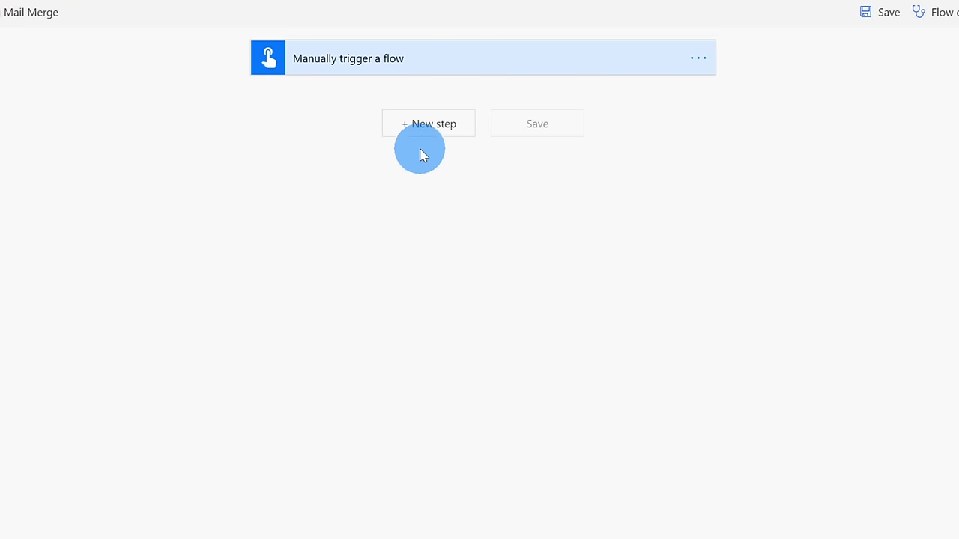
Step: Add a flow step that uses the Excel Online (OneDrive) action List rows present in a table
{"action": "left_click", "coordinate": [431, 138]}
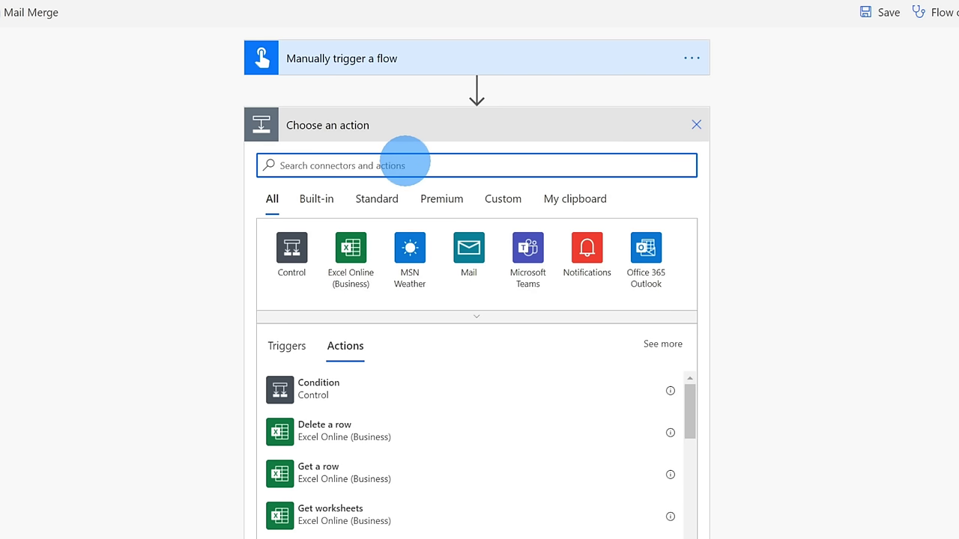
{"action": "left_click", "coordinate": [404, 165]}
{"action": "type", "text": "excel"}
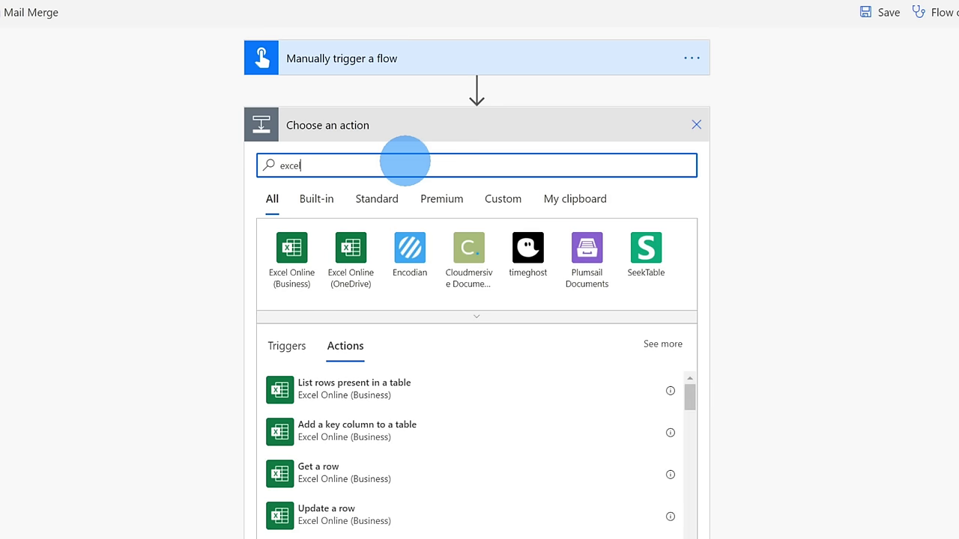
{"action": "left_click", "coordinate": [352, 251]}
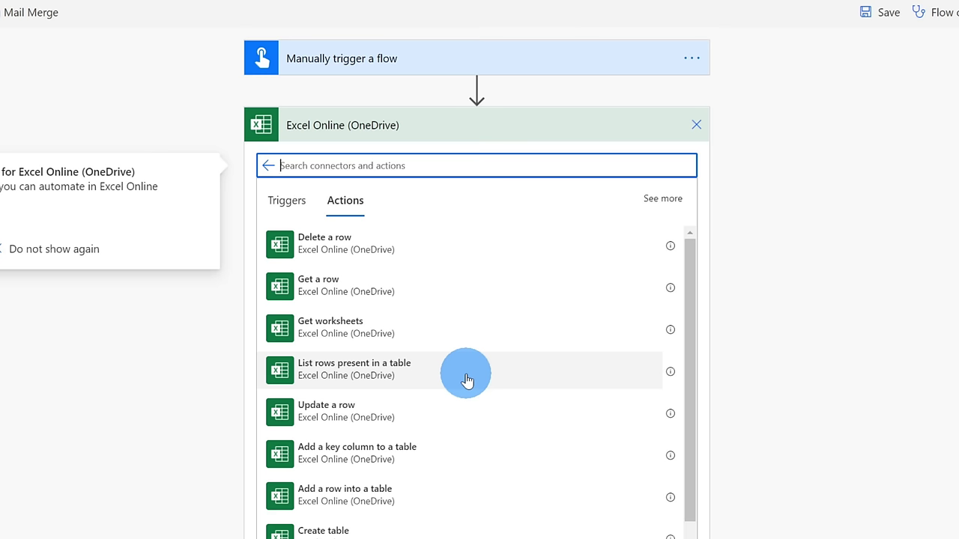
{"action": "left_click", "coordinate": [465, 380]}
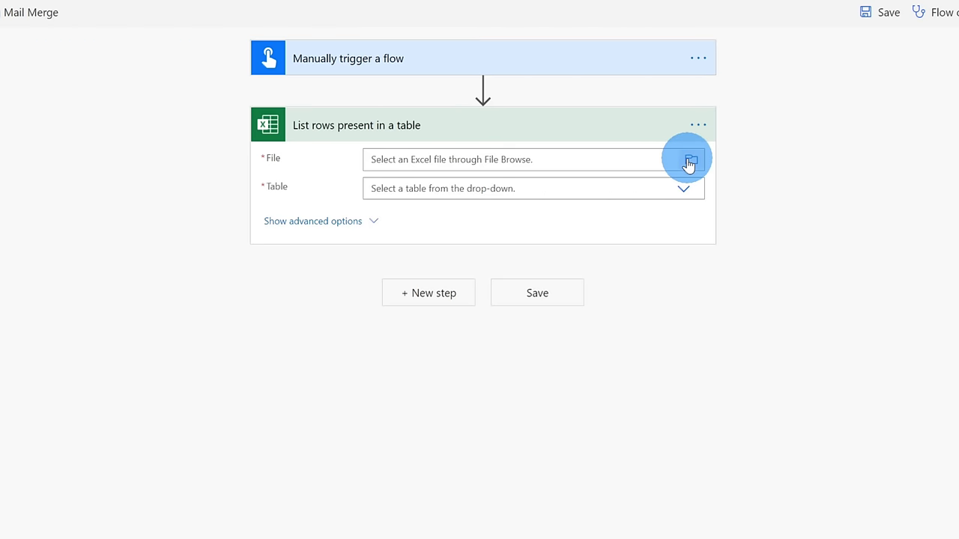
Step: Set the List rows action's file to KCC Billing.xlsx and its table to Table2
{"action": "left_click", "coordinate": [689, 162]}
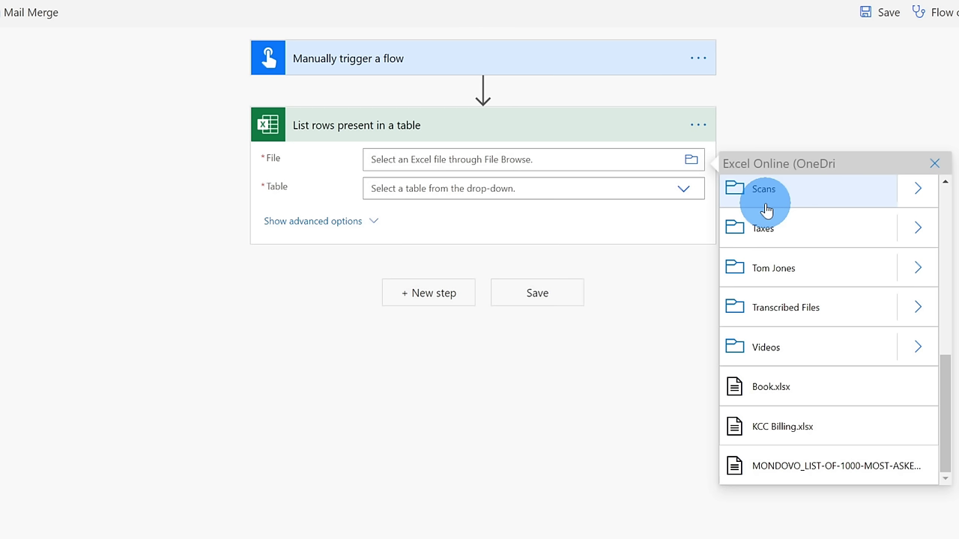
{"action": "left_click", "coordinate": [877, 437]}
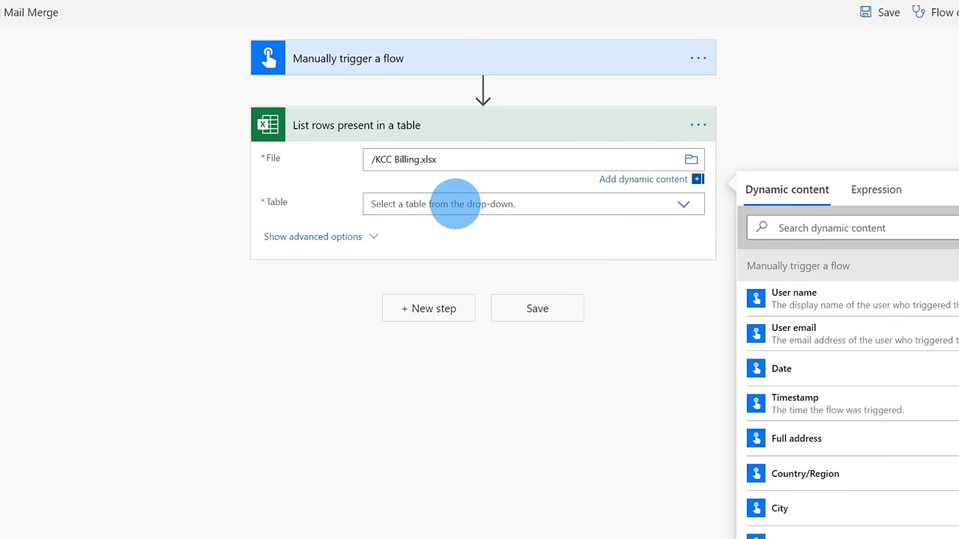
{"action": "left_click", "coordinate": [498, 208]}
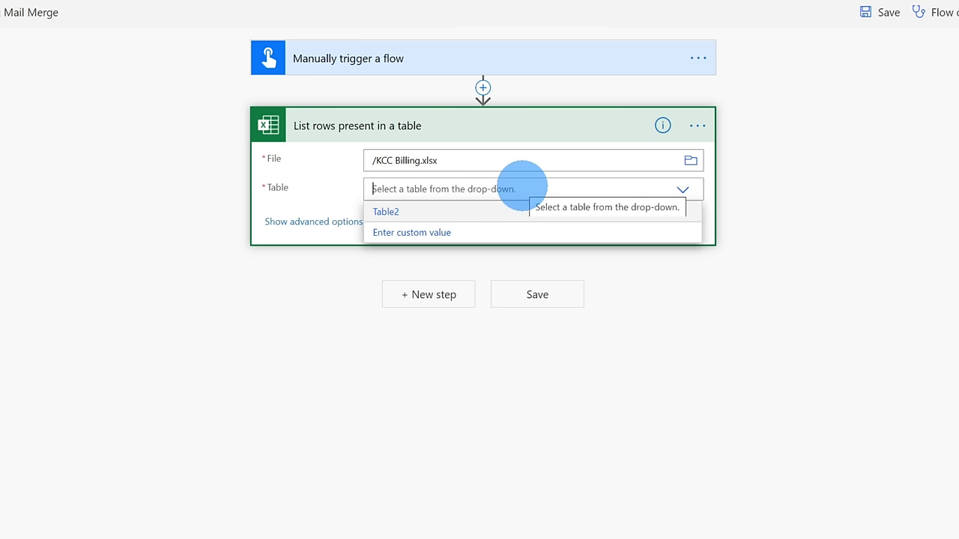
{"action": "left_click", "coordinate": [438, 213]}
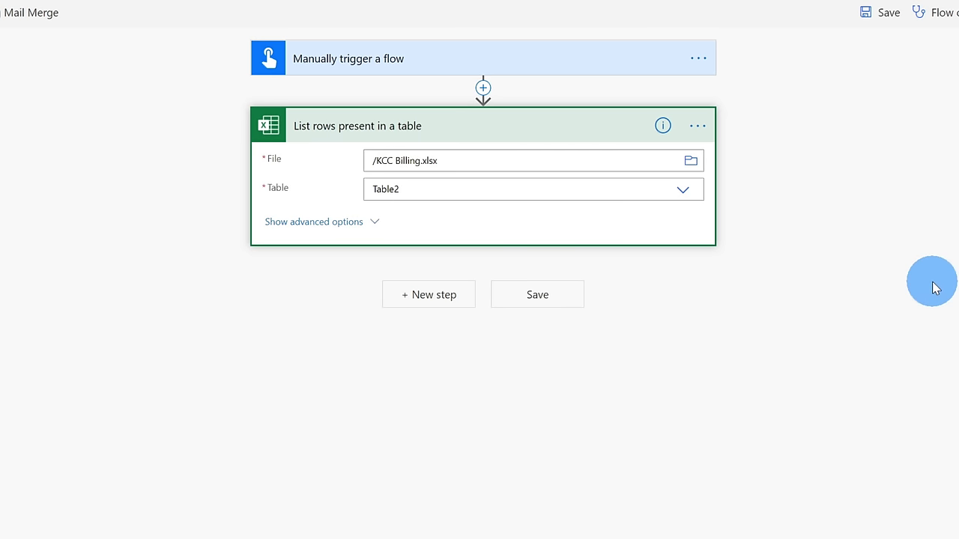
Step: Add another step after the List rows action and search the connectors for outlook
{"action": "left_click", "coordinate": [439, 308]}
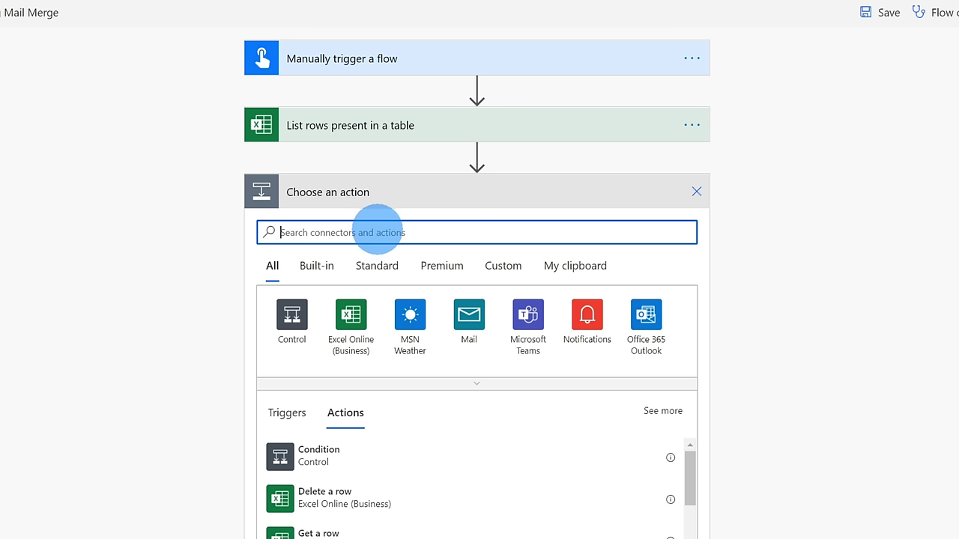
{"action": "type", "text": "outlook"}
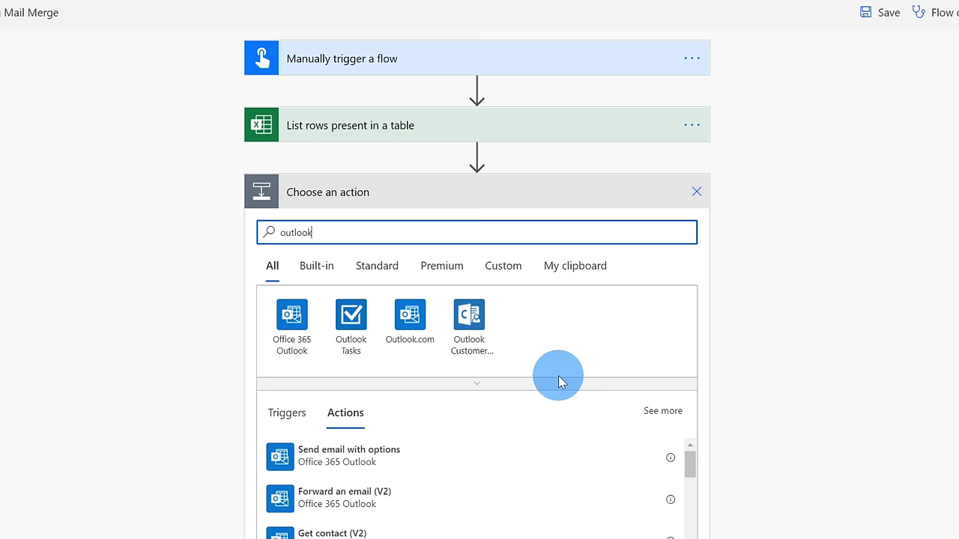
{"action": "key", "text": "ctrl+a"}
{"action": "type", "text": "gmail"}
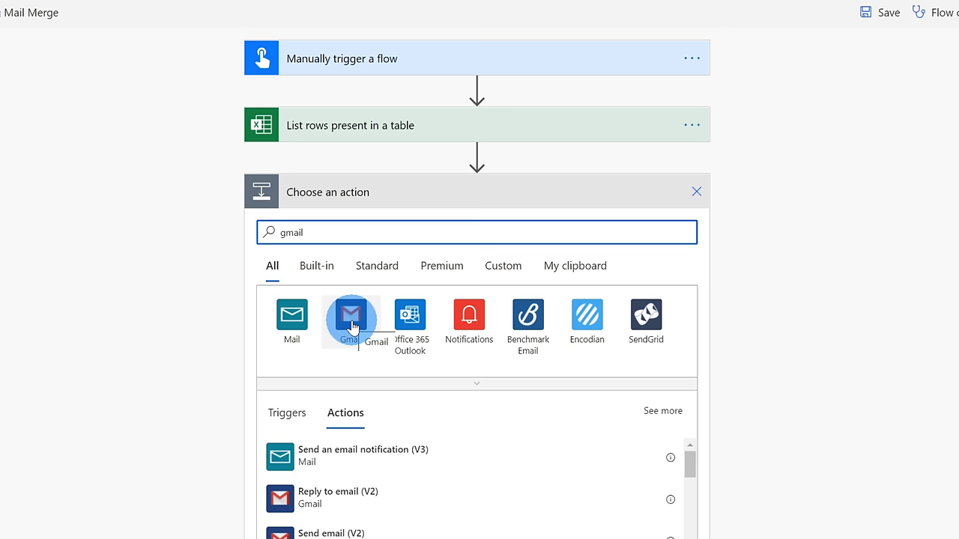
{"action": "key", "text": "ctrl+a"}
{"action": "type", "text": "outlook"}
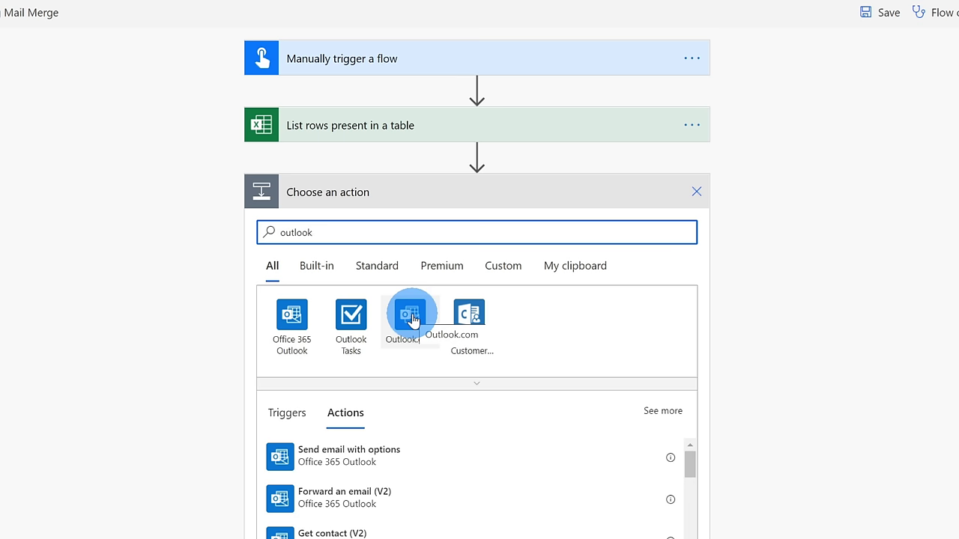
Step: Add the Outlook.com action Send an email (V2) as the flow's next step
{"action": "left_click", "coordinate": [412, 319]}
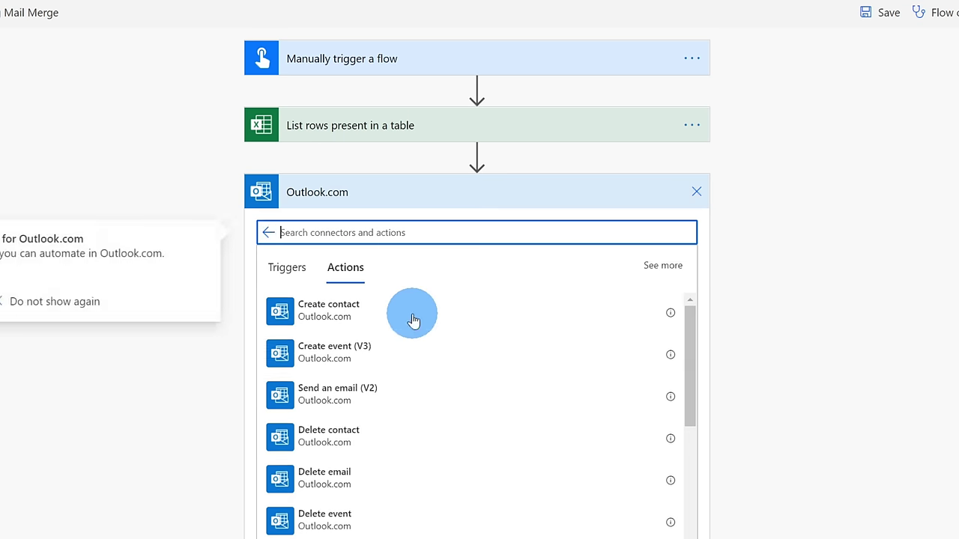
{"action": "scroll", "coordinate": [763, 294], "scroll_direction": "down", "scroll_amount": 2}
{"action": "scroll", "coordinate": [529, 240], "scroll_direction": "down", "scroll_amount": 8}
{"action": "scroll", "coordinate": [546, 382], "scroll_direction": "up", "scroll_amount": 8}
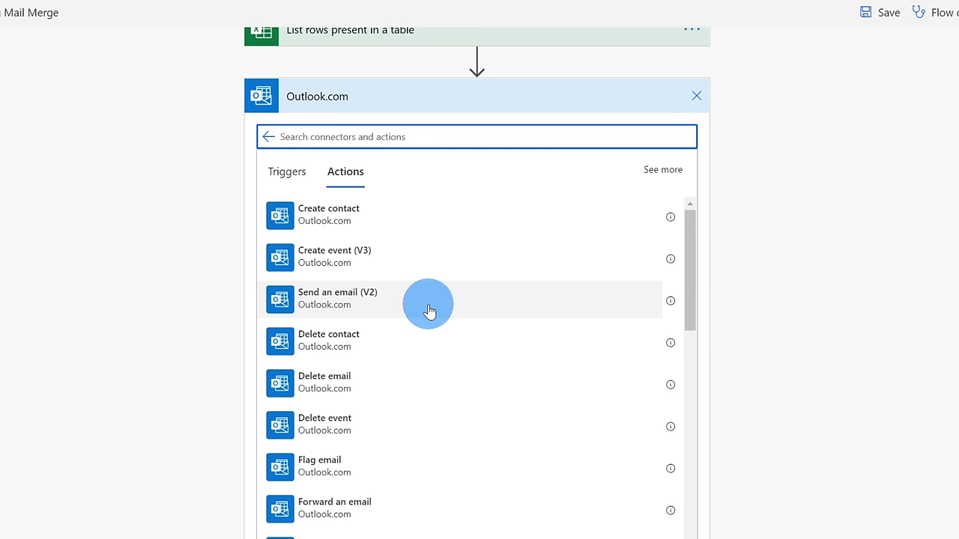
{"action": "left_click", "coordinate": [429, 310]}
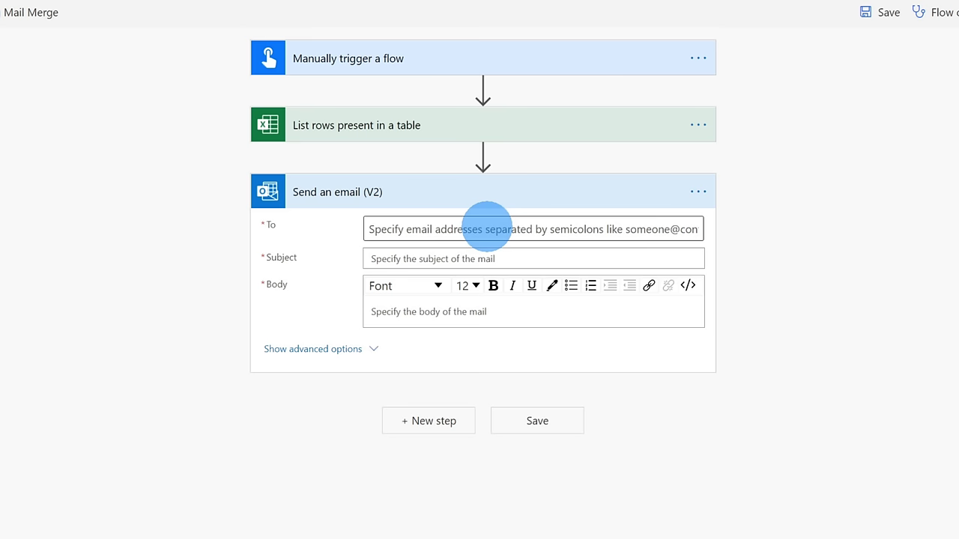
Step: Set the email's To field to the dynamic Email column from the Excel table
{"action": "left_click", "coordinate": [487, 228]}
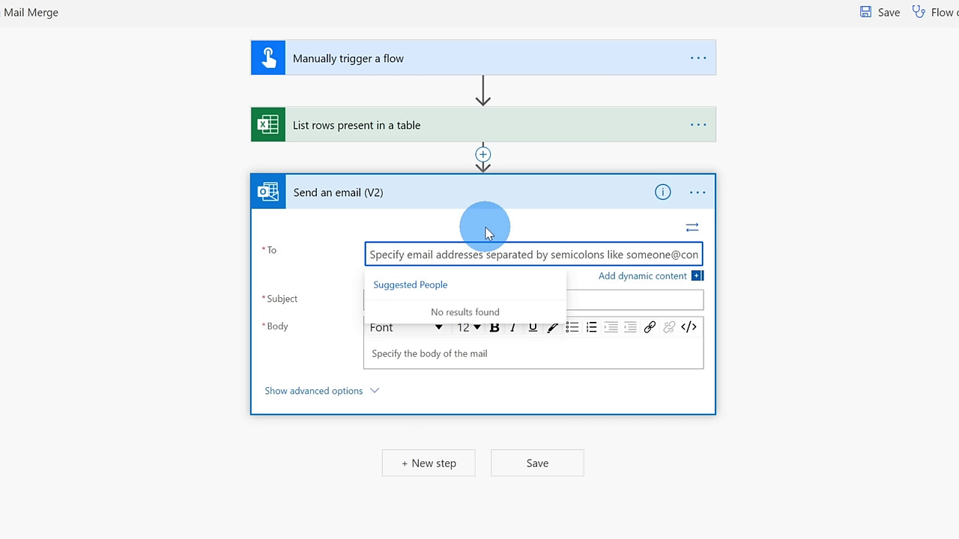
{"action": "left_click", "coordinate": [631, 278]}
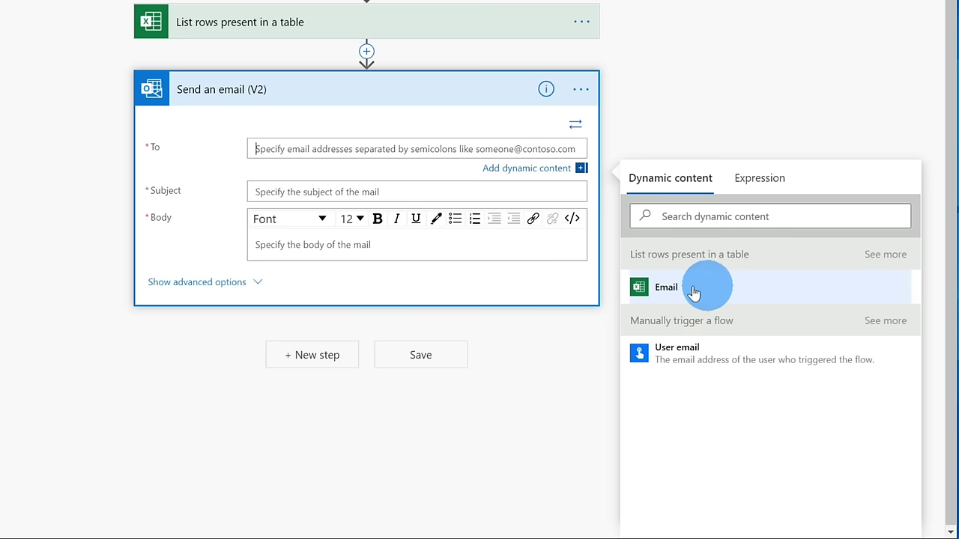
{"action": "left_click", "coordinate": [884, 258]}
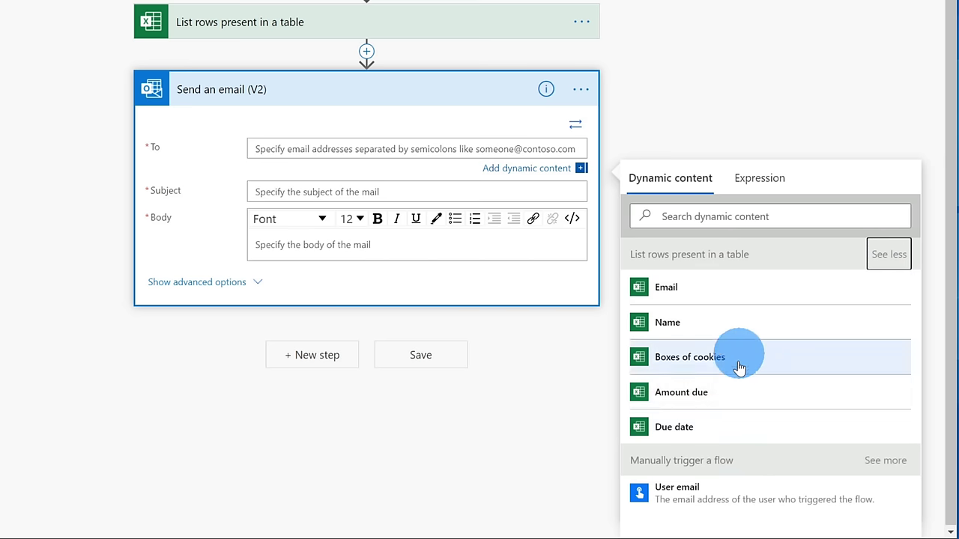
{"action": "left_click", "coordinate": [728, 299]}
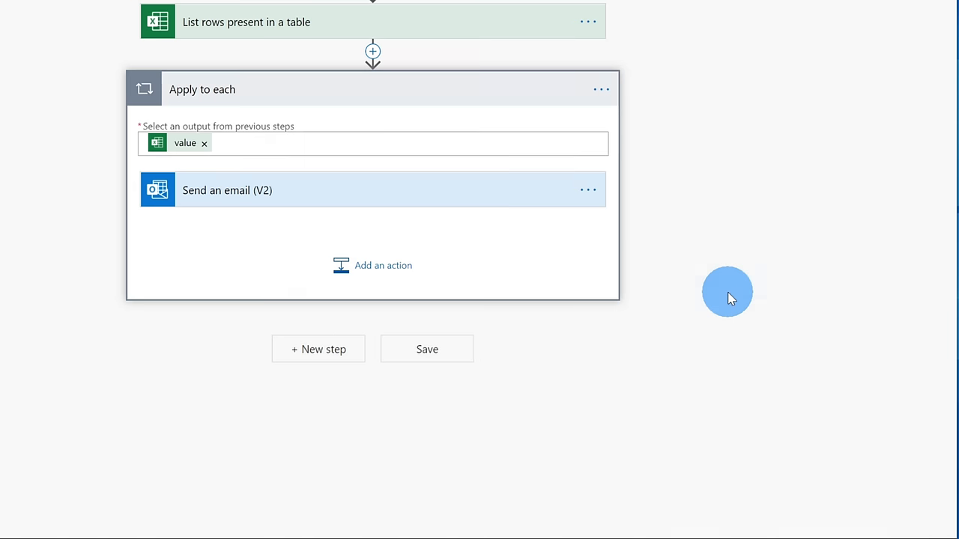
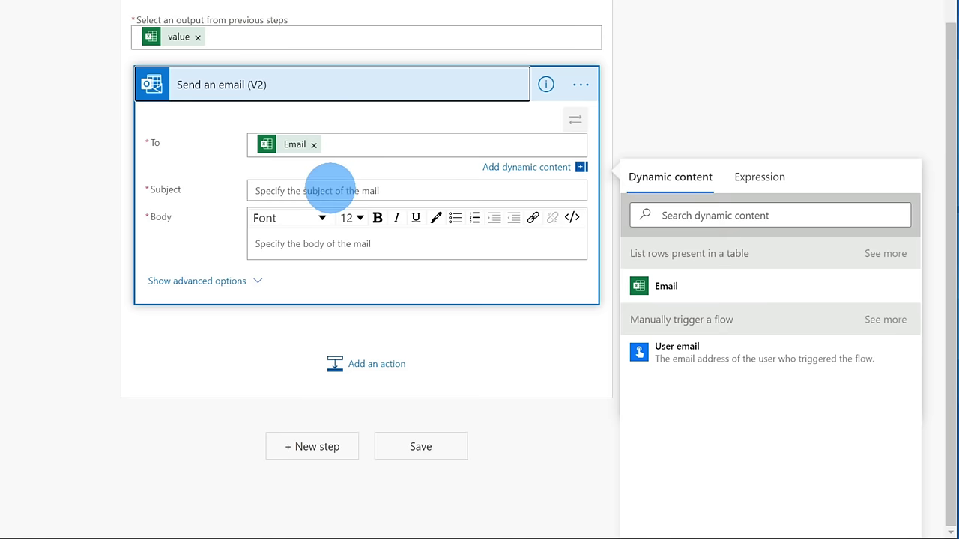
Step: Enter ", your Kevin Cookie Company Invoice is due on" as the email's subject text
{"action": "left_click", "coordinate": [345, 190]}
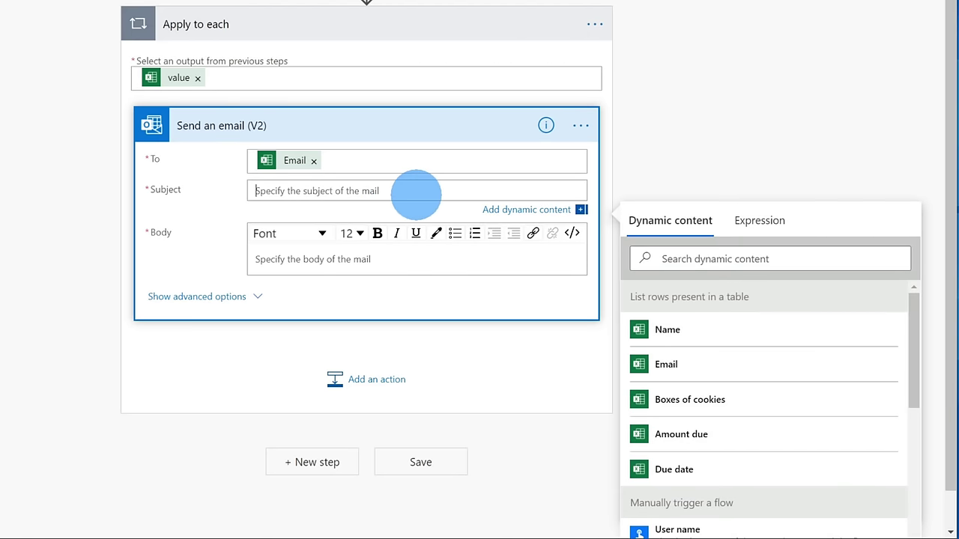
{"action": "scroll", "coordinate": [417, 193], "scroll_direction": "up", "scroll_amount": 1}
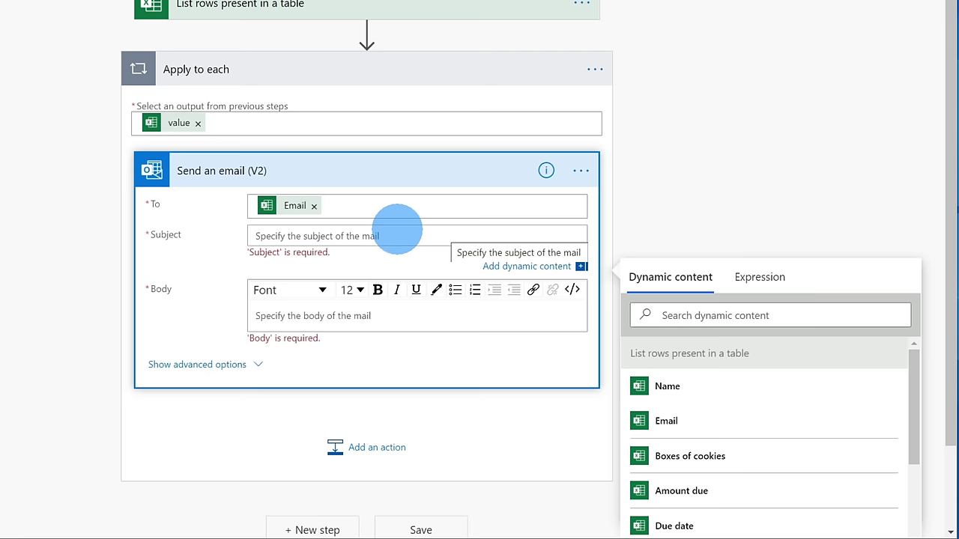
{"action": "type", "text": ", your Kevin Cookie Company Invoice is due on"}
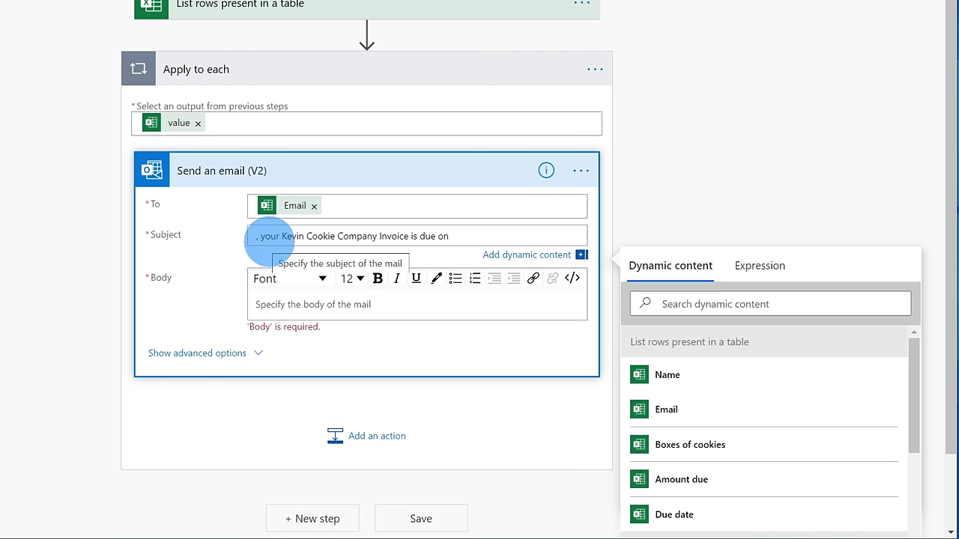
Step: Insert the dynamic Name column at the start of the email subject, before the comma
{"action": "left_click", "coordinate": [469, 235]}
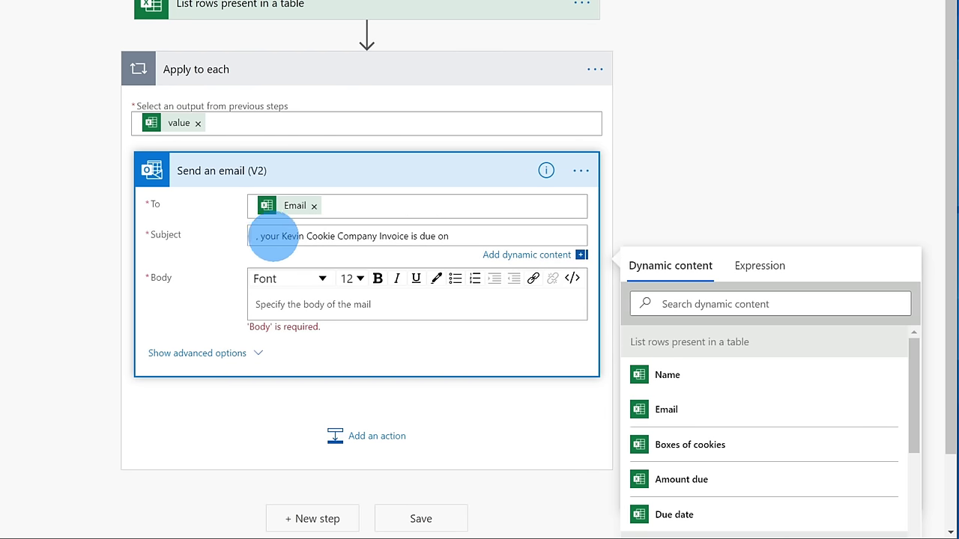
{"action": "left_click", "coordinate": [258, 230]}
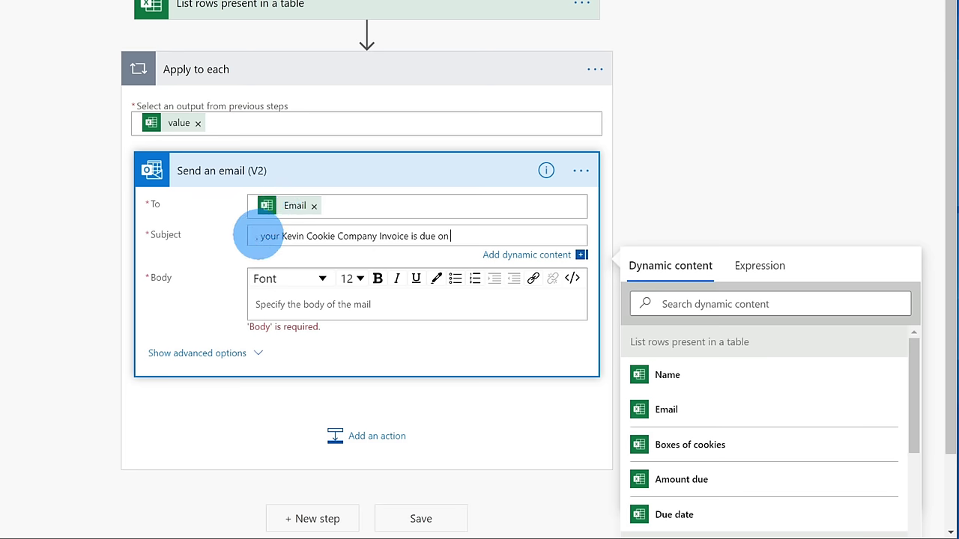
{"action": "left_click", "coordinate": [463, 307]}
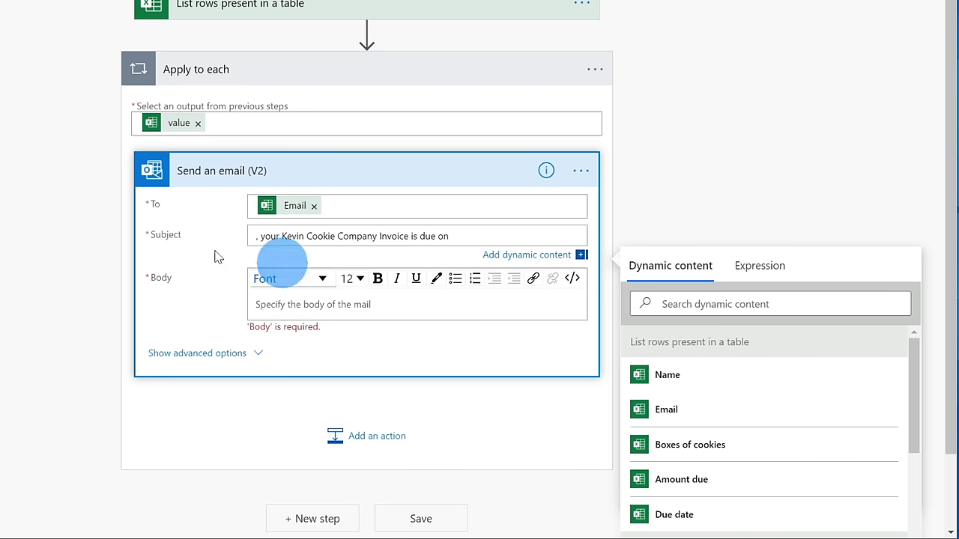
{"action": "left_click", "coordinate": [256, 237]}
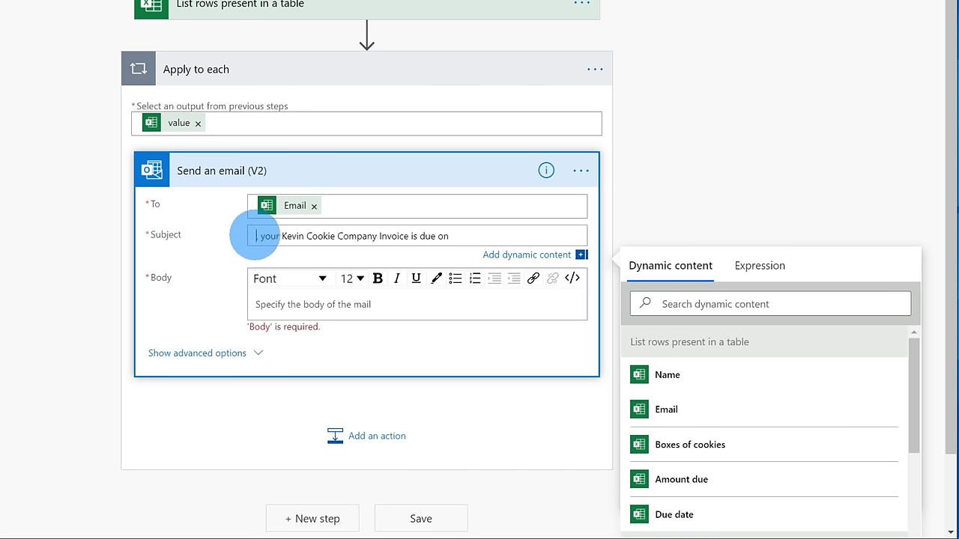
{"action": "left_click", "coordinate": [533, 256]}
{"action": "left_click", "coordinate": [533, 255]}
{"action": "scroll", "coordinate": [706, 302], "scroll_direction": "down", "scroll_amount": 1}
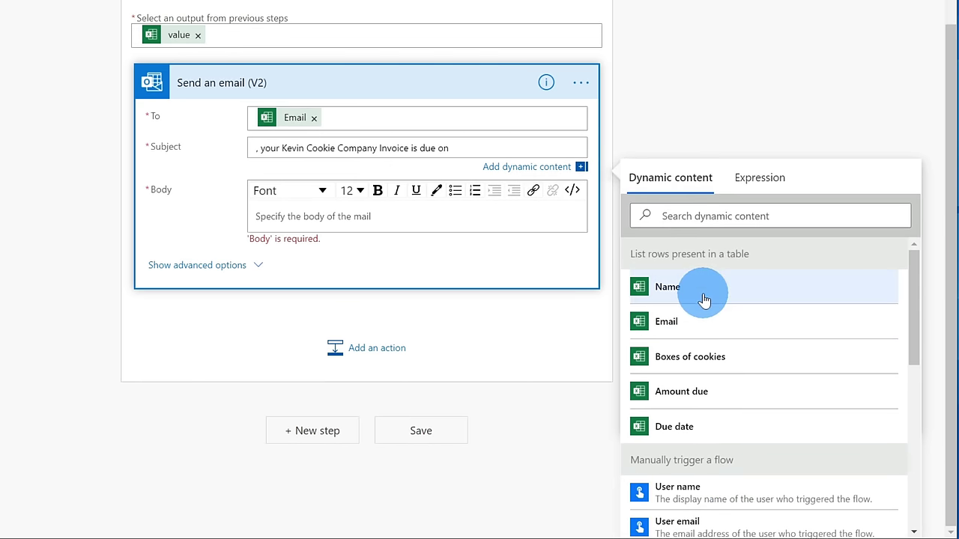
{"action": "left_click", "coordinate": [705, 296]}
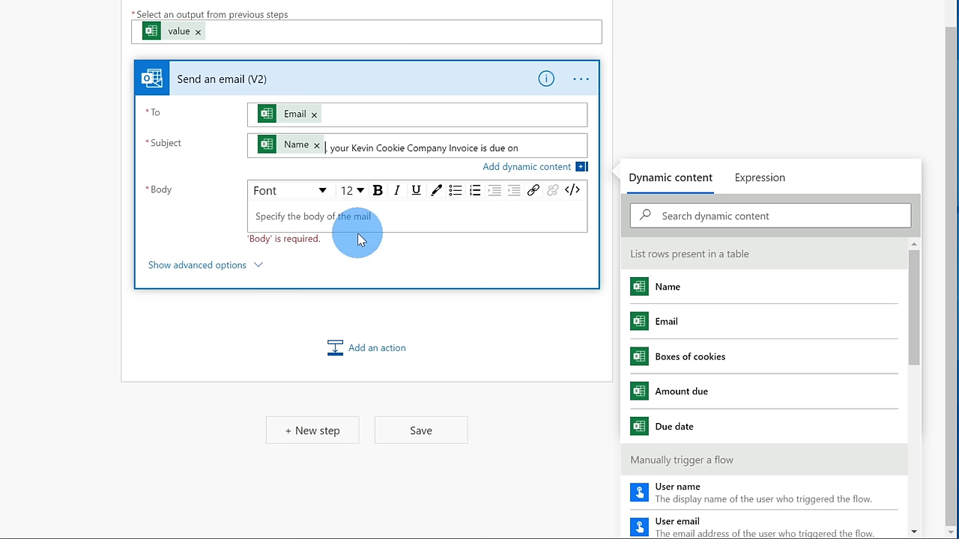
Step: Insert the dynamic Due date column at the end of the email subject
{"action": "key", "text": "Right"}
{"action": "key", "text": "Right"}
{"action": "key", "text": "Right"}
{"action": "key", "text": "Right"}
{"action": "key", "text": "Right"}
{"action": "key", "text": "Right"}
{"action": "key", "text": "Right"}
{"action": "key", "text": "Right"}
{"action": "key", "text": "Right"}
{"action": "key", "text": "Right"}
{"action": "key", "text": "Right"}
{"action": "key", "text": "Right"}
{"action": "key", "text": "Right"}
{"action": "key", "text": "Right"}
{"action": "key", "text": "Right"}
{"action": "key", "text": "Right"}
{"action": "key", "text": "Right"}
{"action": "key", "text": "Right"}
{"action": "key", "text": "Right"}
{"action": "key", "text": "Right"}
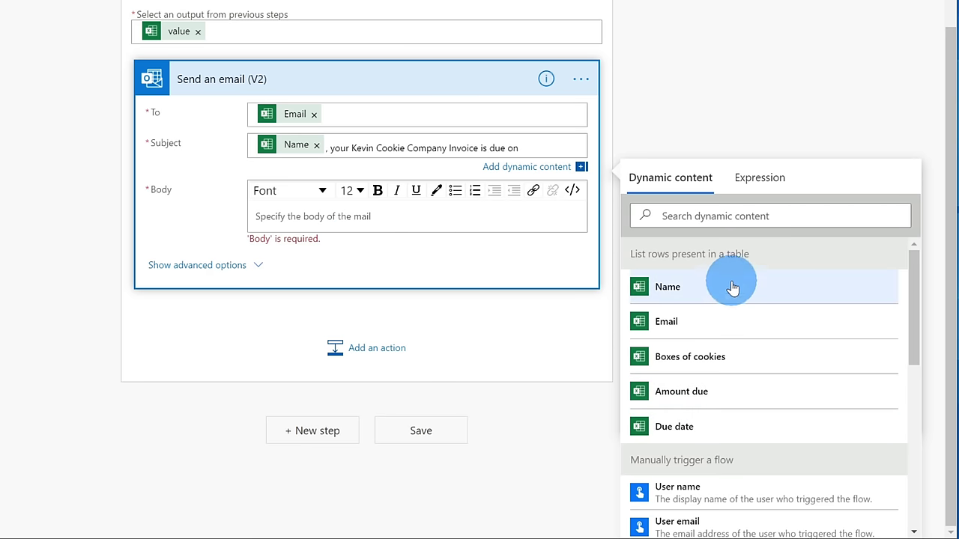
{"action": "left_click", "coordinate": [736, 426]}
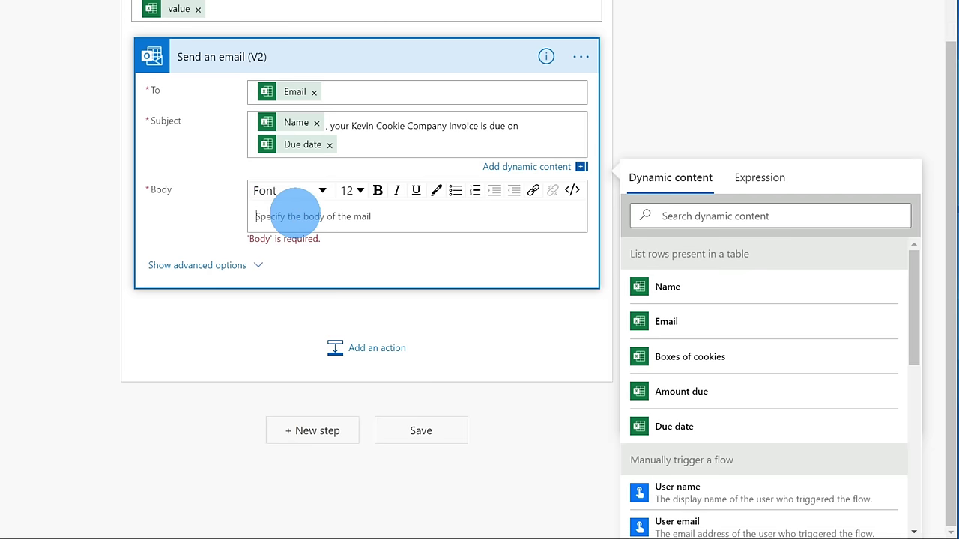
Step: Write the email body: "Dear , We hope you enjoyed your Kevin Cookie Company Cookies! Your bill for and boxes is due on . Thanks! Cookie Monster"
{"action": "left_click", "coordinate": [299, 214]}
{"action": "type", "text": "Dear ,  We hope you enjoyed your Kevin Cookie Company Cookies! Your bill for and boxes is due on .  Thanks! Cookie Monster"}
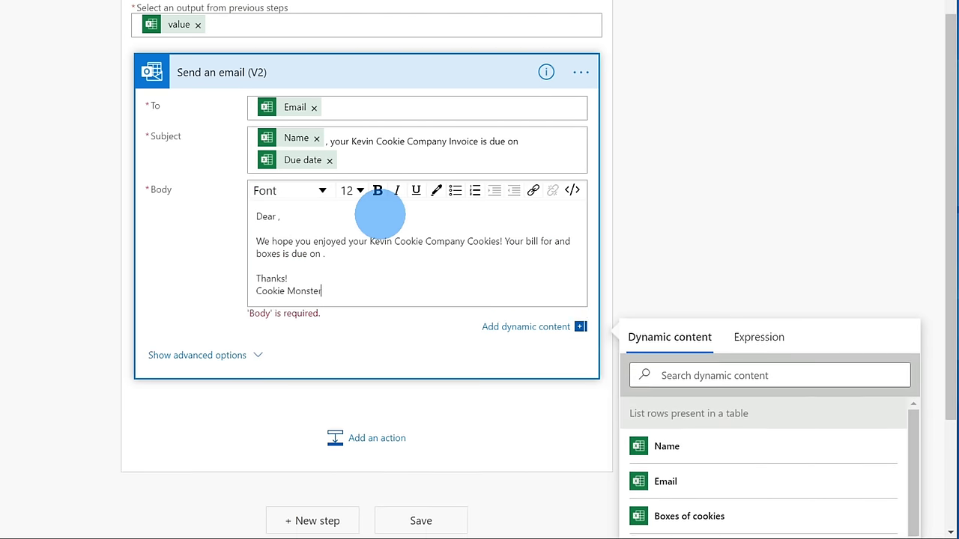
Step: Insert dynamic columns in the email body: Name after "Dear", Amount due after "bill for", Boxes of cookies before "boxes", and Due date after "due on"
{"action": "left_click", "coordinate": [278, 217]}
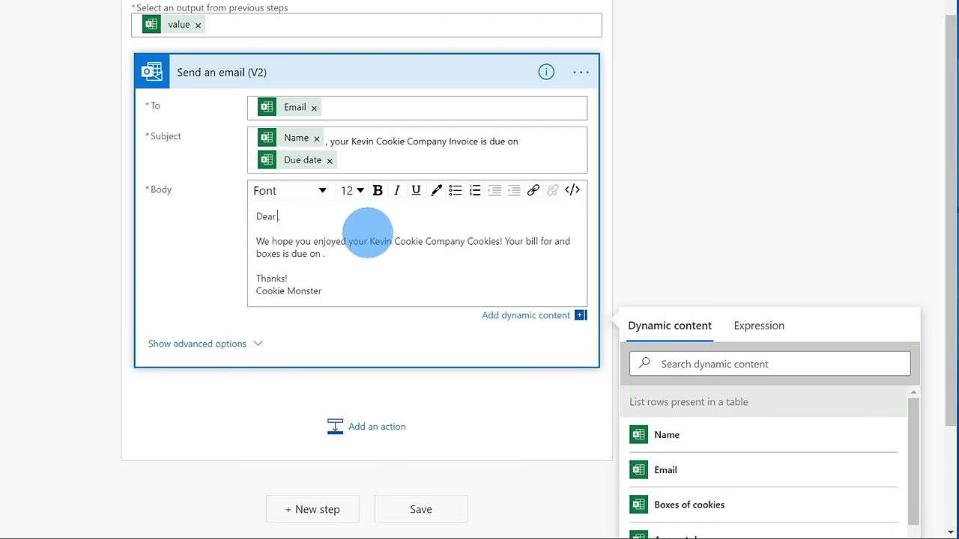
{"action": "left_click", "coordinate": [701, 450]}
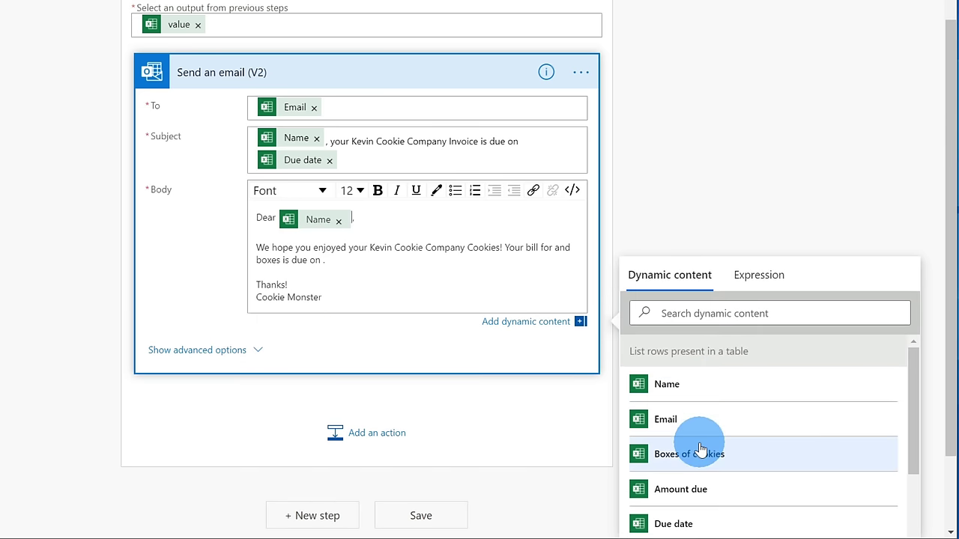
{"action": "scroll", "coordinate": [304, 254], "scroll_direction": "down", "scroll_amount": 1}
{"action": "scroll", "coordinate": [303, 251], "scroll_direction": "down", "scroll_amount": 1}
{"action": "left_click", "coordinate": [268, 170]}
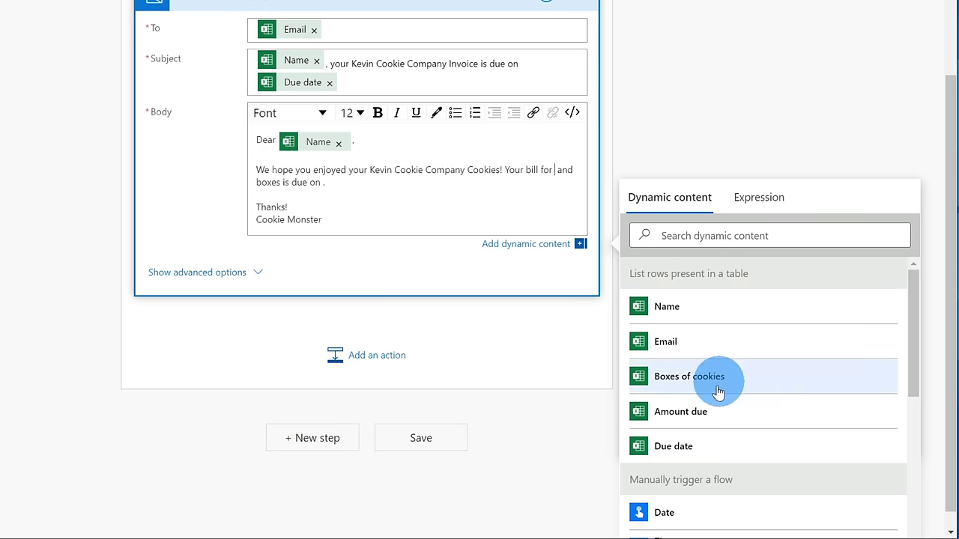
{"action": "left_click", "coordinate": [716, 411]}
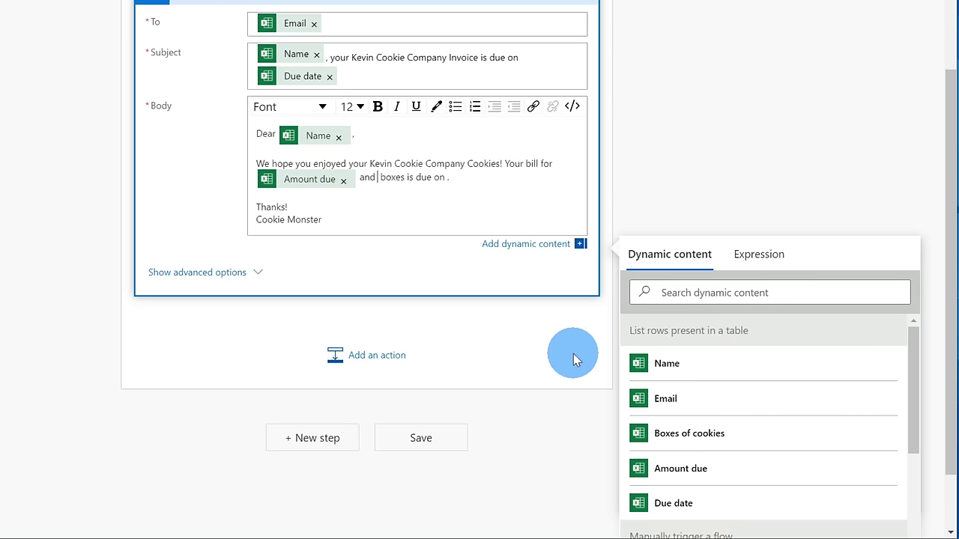
{"action": "left_click", "coordinate": [694, 438]}
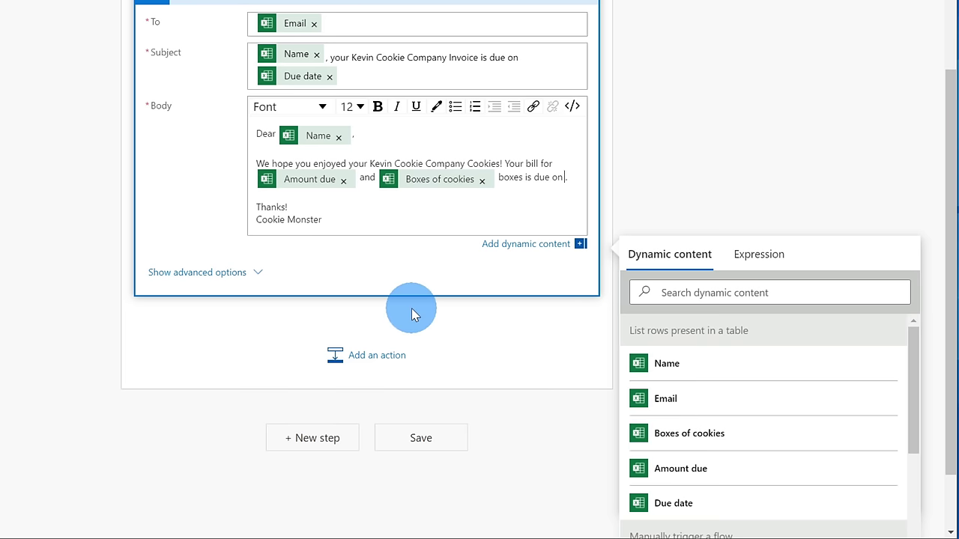
{"action": "left_click", "coordinate": [719, 513]}
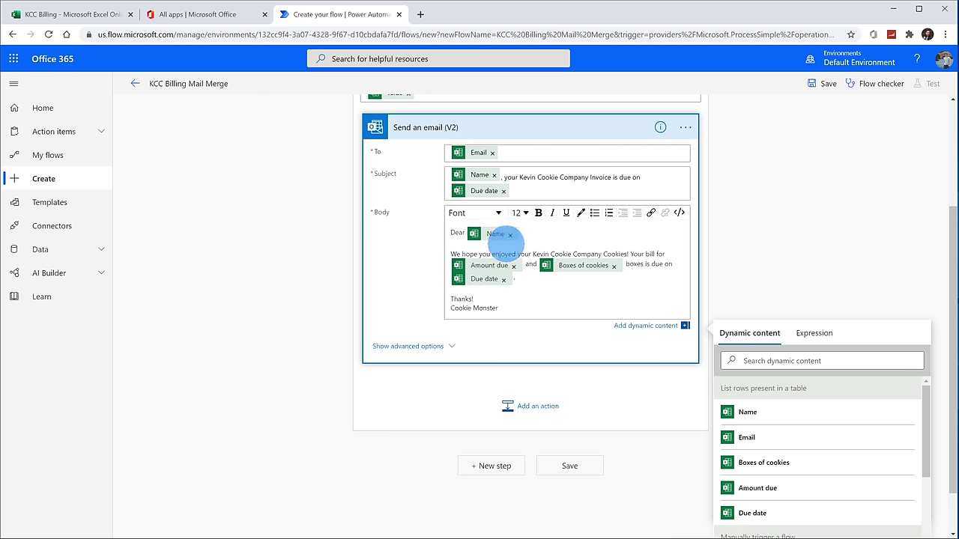
Step: Show the Send an email action's advanced options and review the sender, CC, BCC, attachment and importance settings
{"action": "left_click", "coordinate": [408, 347]}
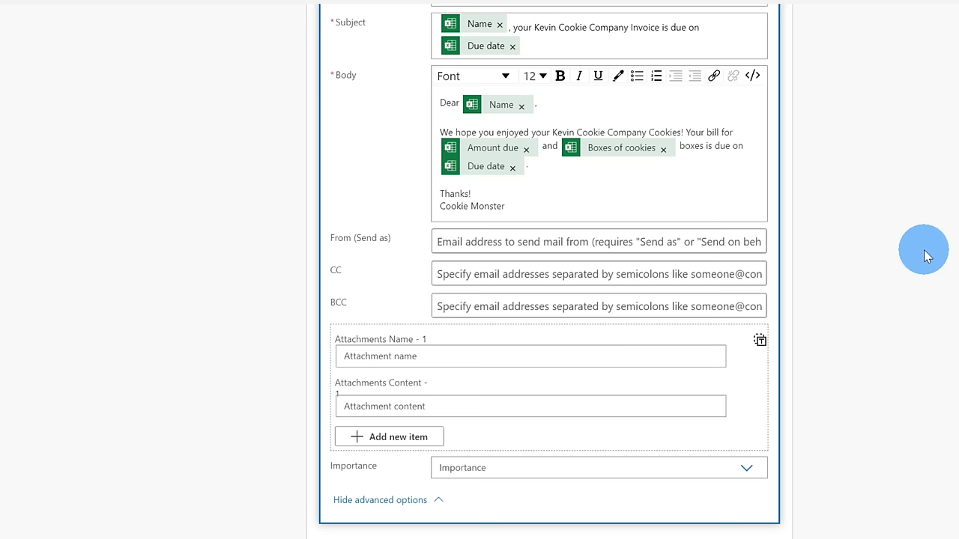
{"action": "scroll", "coordinate": [924, 249], "scroll_direction": "down", "scroll_amount": 1}
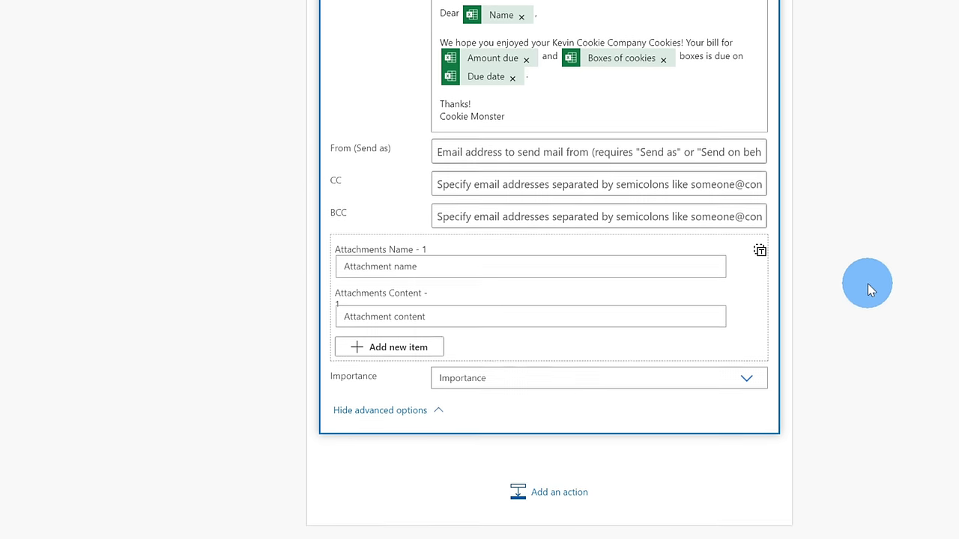
{"action": "scroll", "coordinate": [868, 287], "scroll_direction": "down", "scroll_amount": 1}
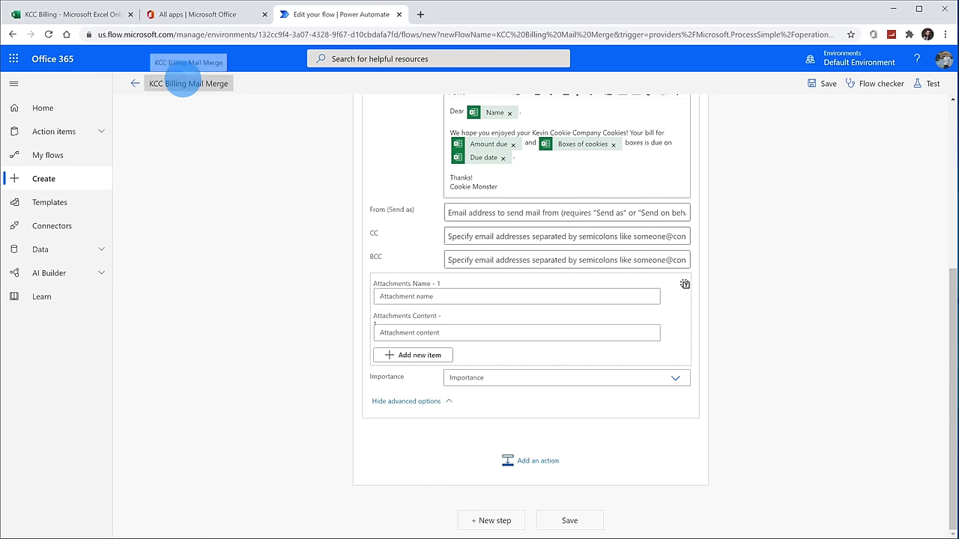
Step: Leave the editor, run the KCC Billing Mail Merge flow with its Excel Online and Outlook.com connections, and open its runs page
{"action": "left_click", "coordinate": [140, 83]}
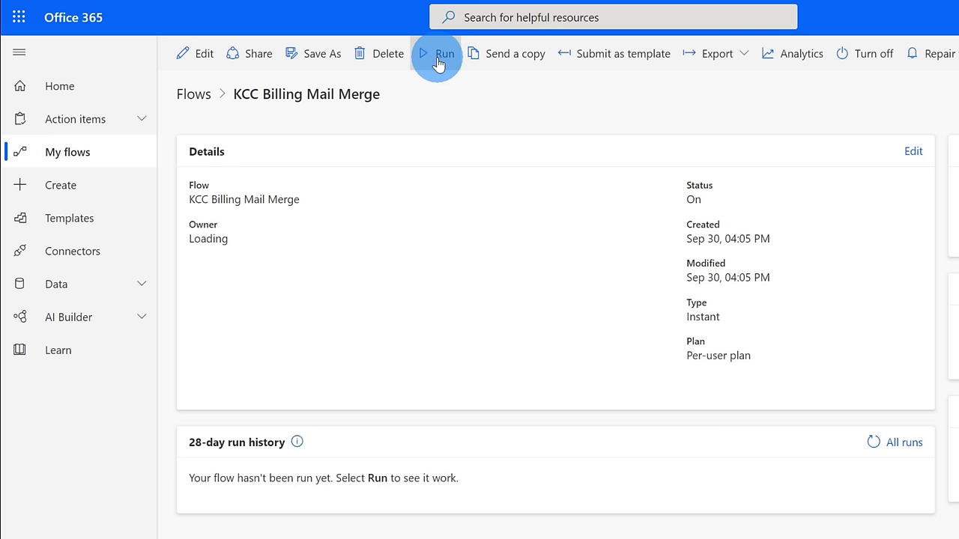
{"action": "left_click", "coordinate": [439, 58]}
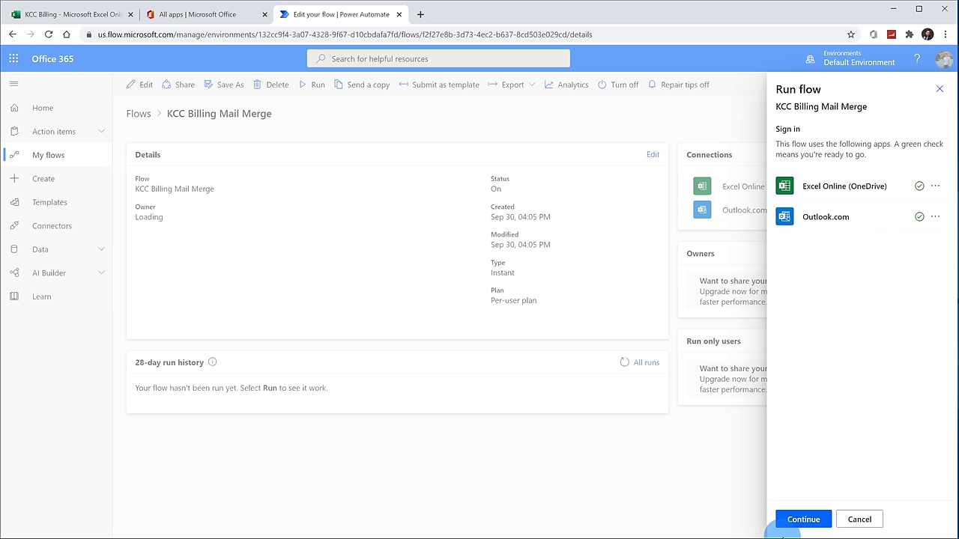
{"action": "left_click", "coordinate": [805, 521]}
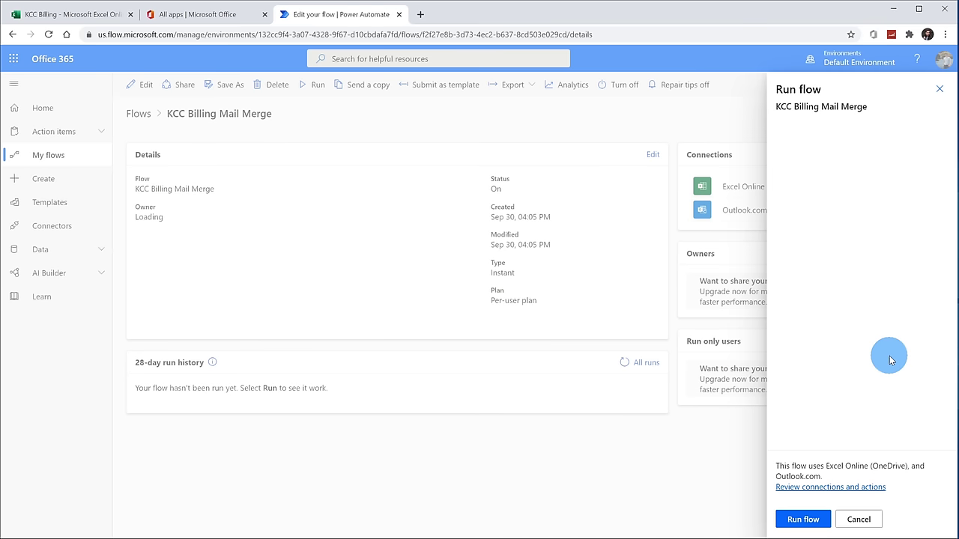
{"action": "left_click", "coordinate": [819, 528]}
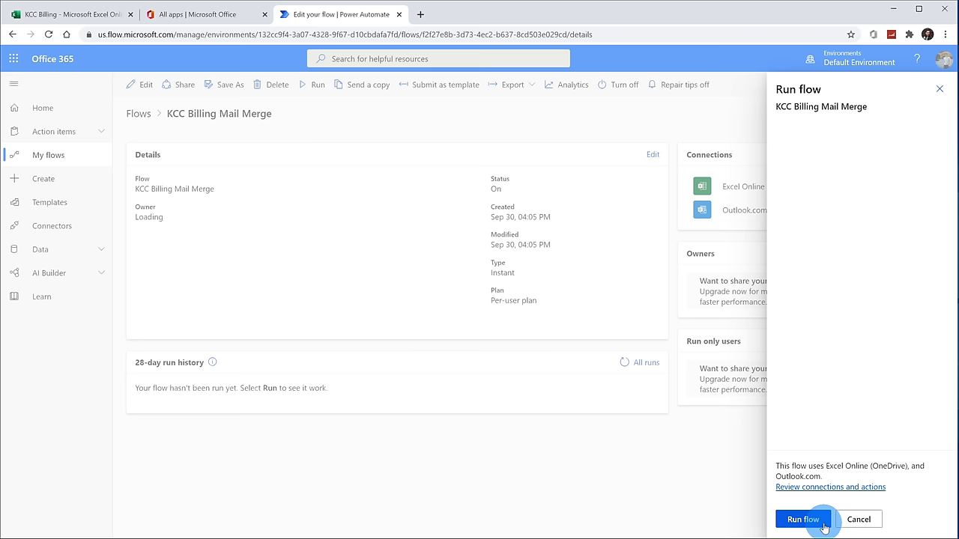
{"action": "left_click", "coordinate": [824, 527]}
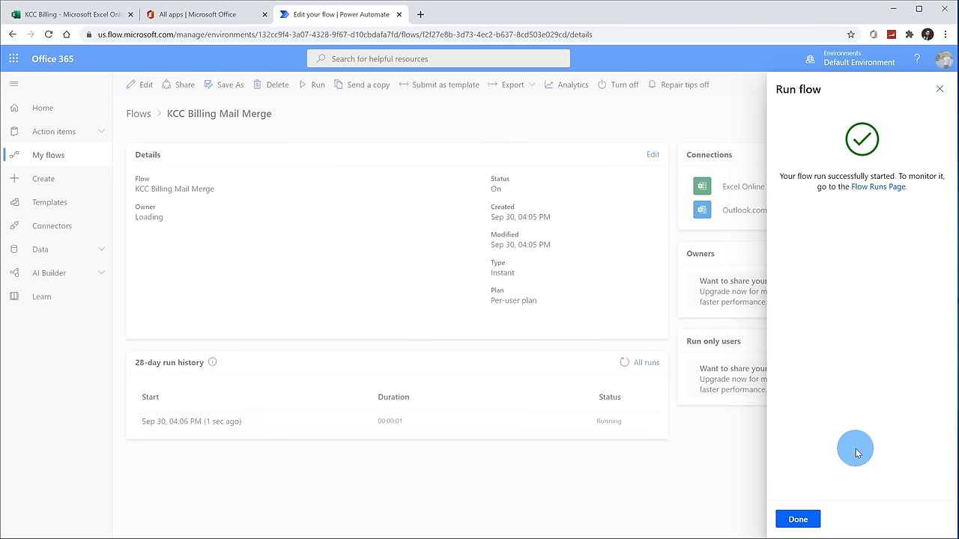
{"action": "left_click", "coordinate": [876, 189]}
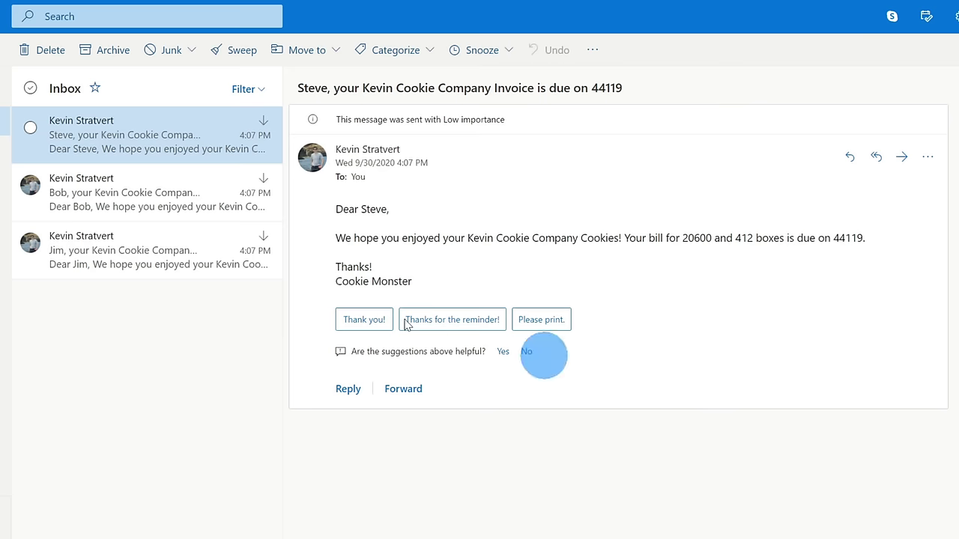
Step: Check the merged name, amount, boxes and due date in each billing email received in the Outlook inbox
{"action": "left_click", "coordinate": [124, 188]}
{"action": "left_click", "coordinate": [137, 266]}
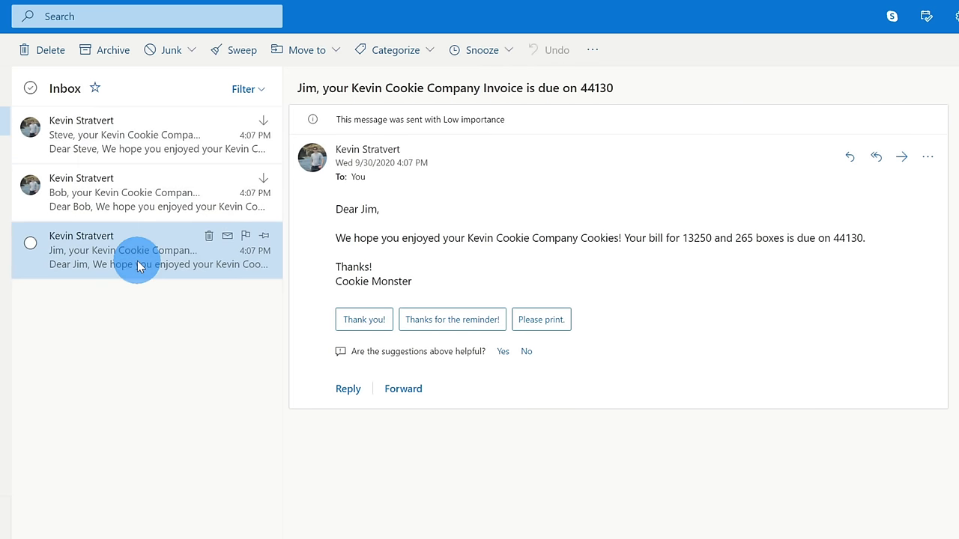
{"action": "left_click", "coordinate": [160, 208]}
{"action": "left_click", "coordinate": [157, 131]}
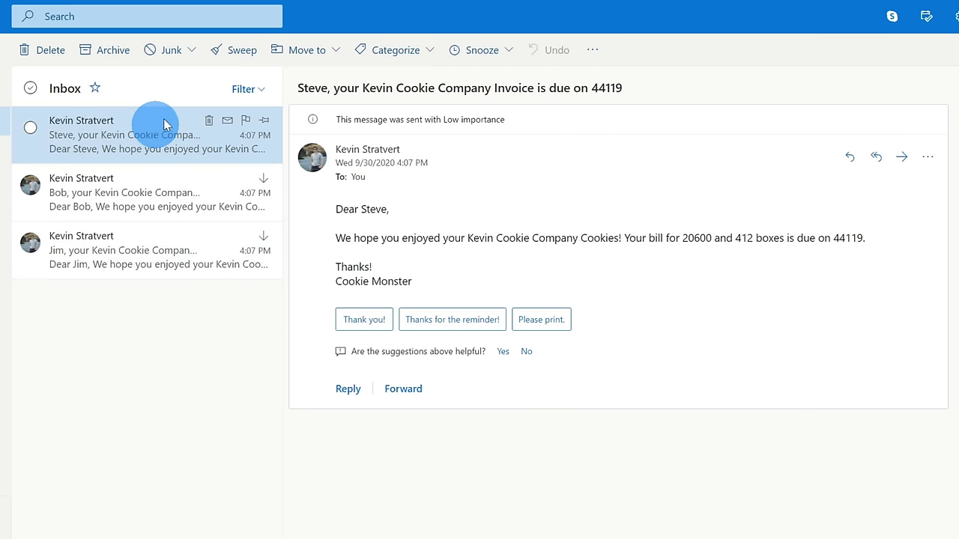